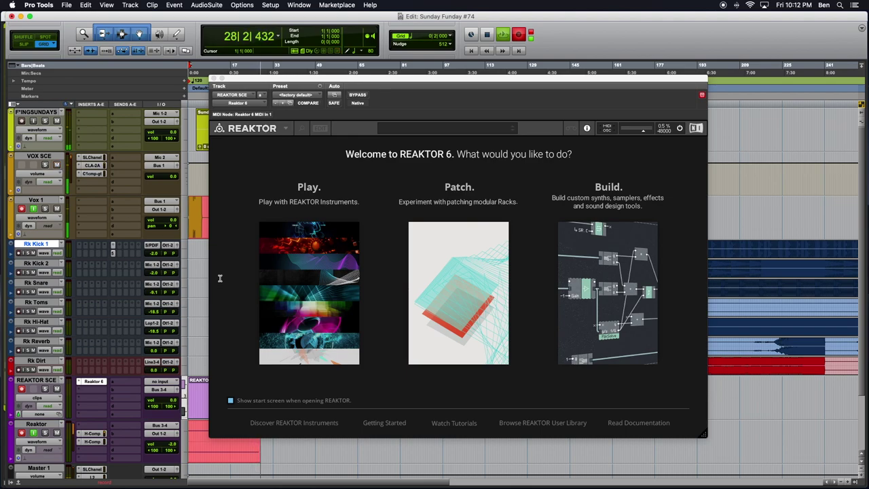
Step: Open the saved WAEVY rack in the Reaktor plug-in and reposition the plug-in window over the session
{"action": "left_click", "coordinate": [271, 129]}
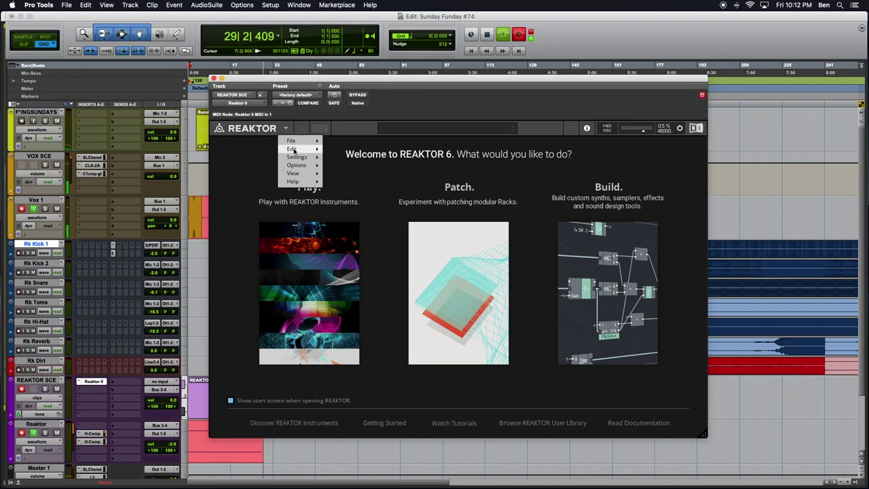
{"action": "mouse_move", "coordinate": [294, 143]}
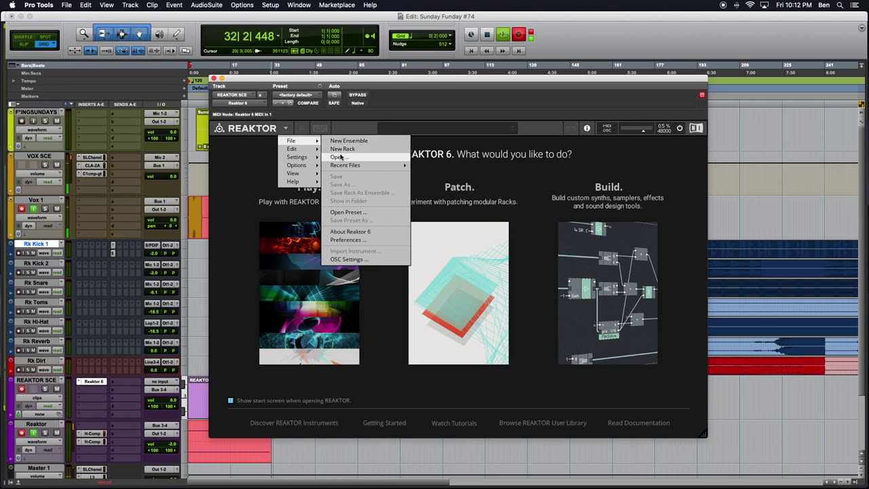
{"action": "left_click", "coordinate": [340, 157]}
{"action": "double_click", "coordinate": [343, 146]}
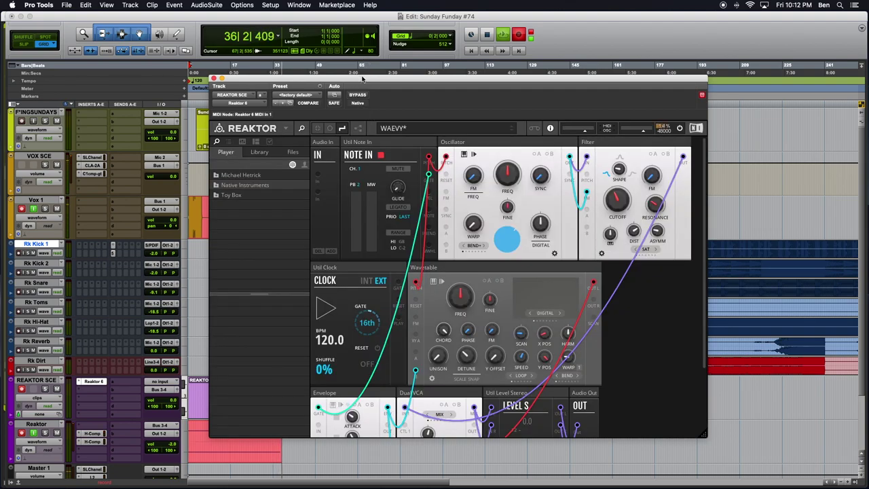
{"action": "left_click_drag", "start_coordinate": [362, 79], "coordinate": [321, 61]}
{"action": "scroll", "coordinate": [375, 288], "scroll_direction": "down", "scroll_amount": 5}
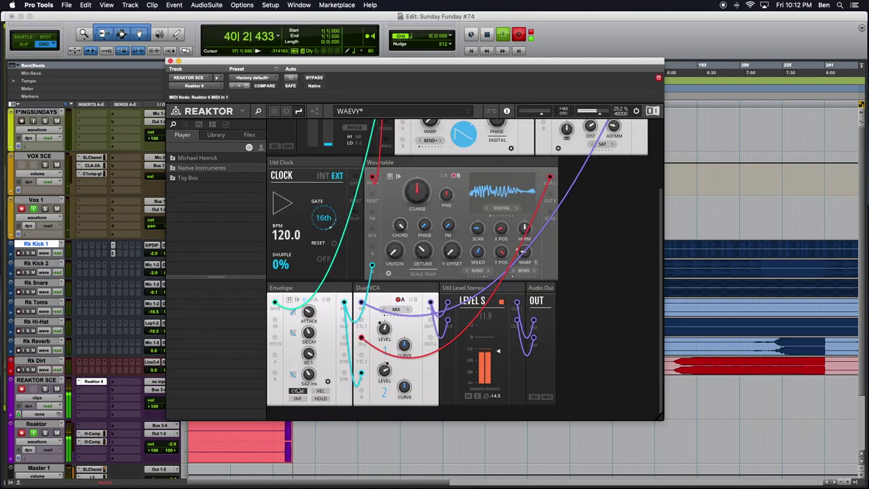
Step: Examine the recorded Rk drum tracks along the session timeline with the Reaktor window moved out of the way
{"action": "left_click_drag", "start_coordinate": [360, 64], "coordinate": [397, 387]}
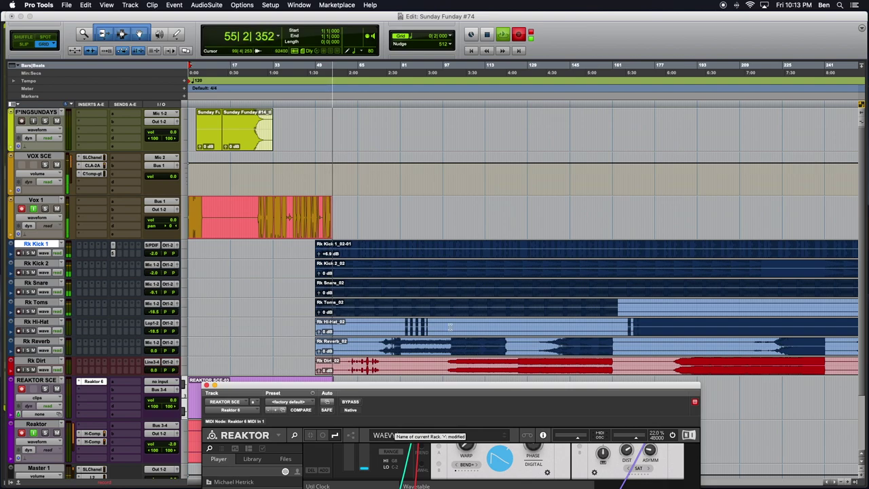
{"action": "scroll", "coordinate": [450, 327], "scroll_direction": "right", "scroll_amount": 3}
{"action": "scroll", "coordinate": [449, 327], "scroll_direction": "right", "scroll_amount": 20}
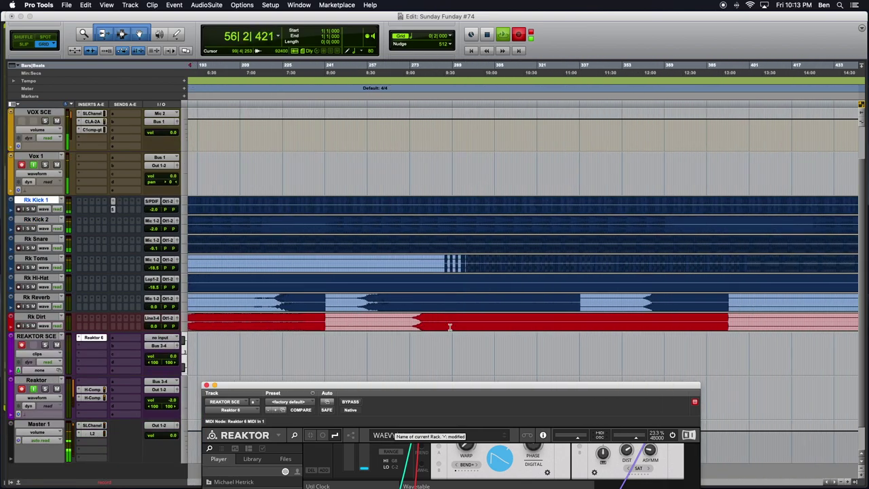
{"action": "scroll", "coordinate": [449, 327], "scroll_direction": "left", "scroll_amount": 20}
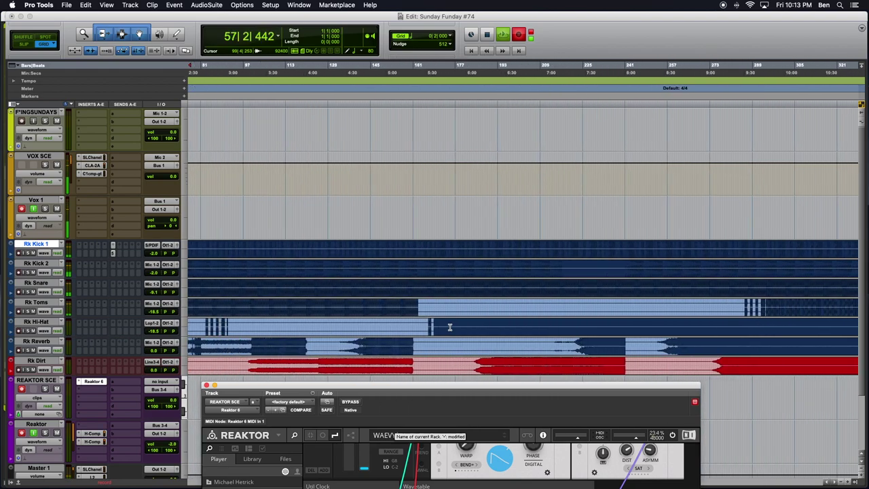
{"action": "scroll", "coordinate": [450, 327], "scroll_direction": "down", "scroll_amount": 2}
{"action": "scroll", "coordinate": [450, 327], "scroll_direction": "right", "scroll_amount": 5}
{"action": "scroll", "coordinate": [412, 368], "scroll_direction": "left", "scroll_amount": 5}
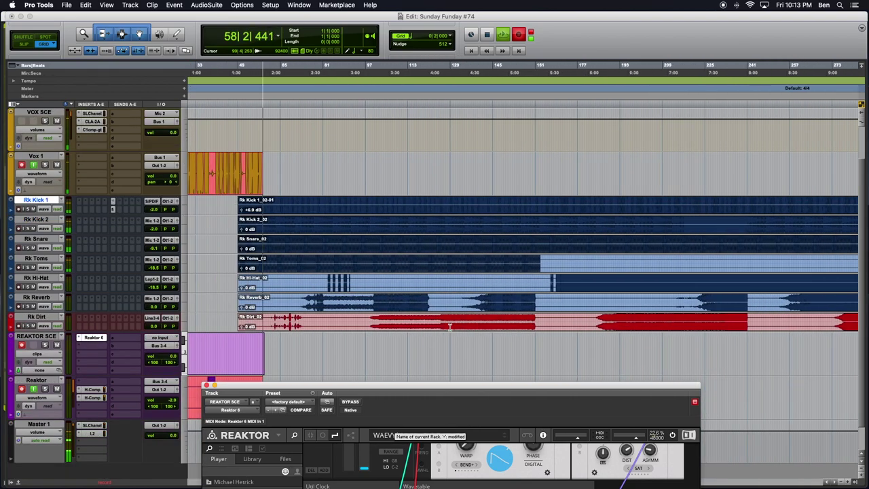
{"action": "left_click_drag", "start_coordinate": [354, 388], "coordinate": [345, 83]}
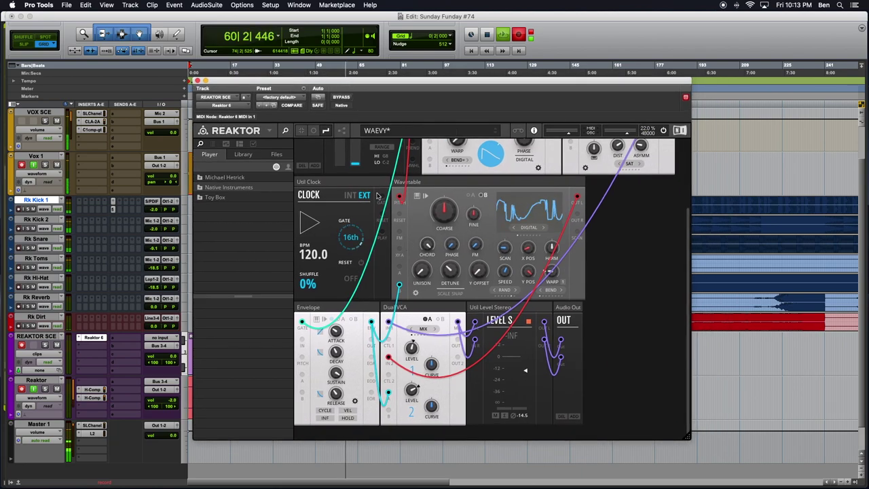
Step: Hide Reaktor's browser pane, then enlarge and reposition the plug-in window to fit the entire WAEVY rack
{"action": "scroll", "coordinate": [477, 303], "scroll_direction": "up", "scroll_amount": 5}
{"action": "scroll", "coordinate": [476, 304], "scroll_direction": "down", "scroll_amount": 5}
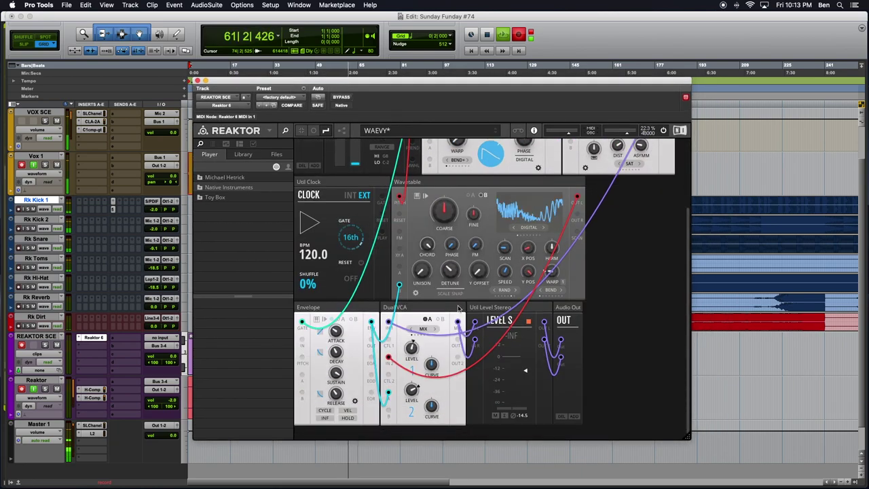
{"action": "scroll", "coordinate": [469, 306], "scroll_direction": "up", "scroll_amount": 5}
{"action": "scroll", "coordinate": [503, 301], "scroll_direction": "down", "scroll_amount": 5}
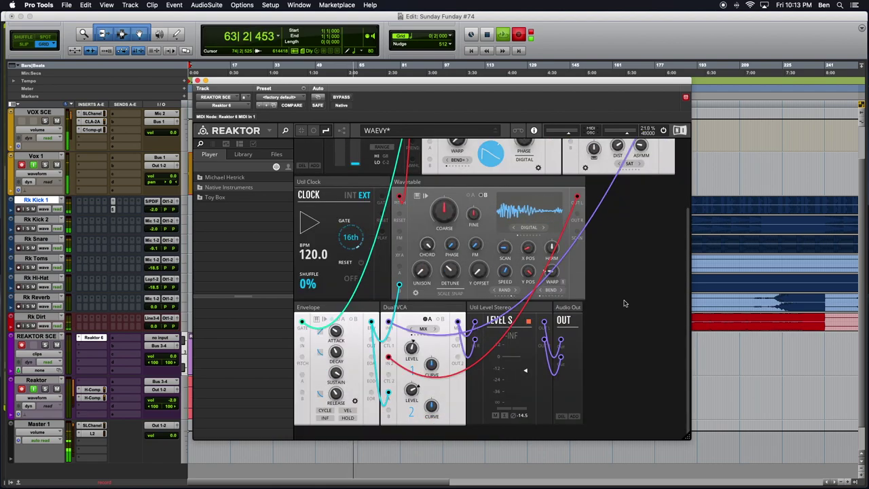
{"action": "scroll", "coordinate": [489, 258], "scroll_direction": "up", "scroll_amount": 5}
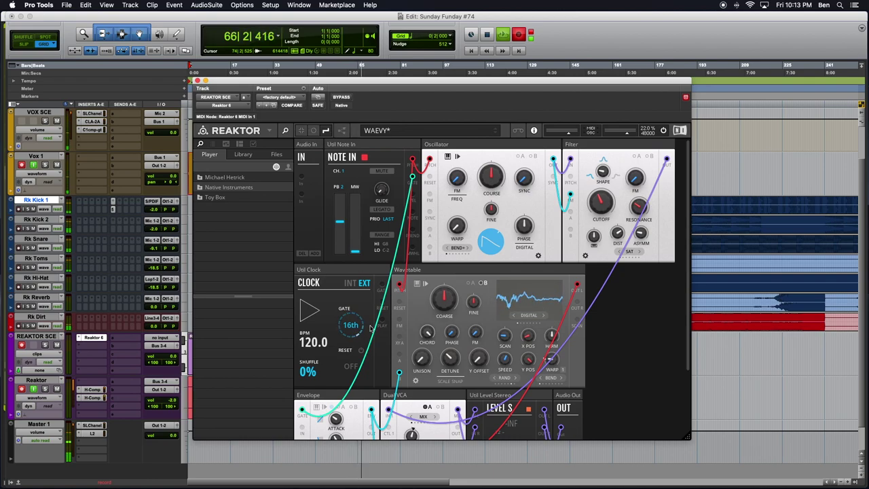
{"action": "left_click", "coordinate": [302, 133]}
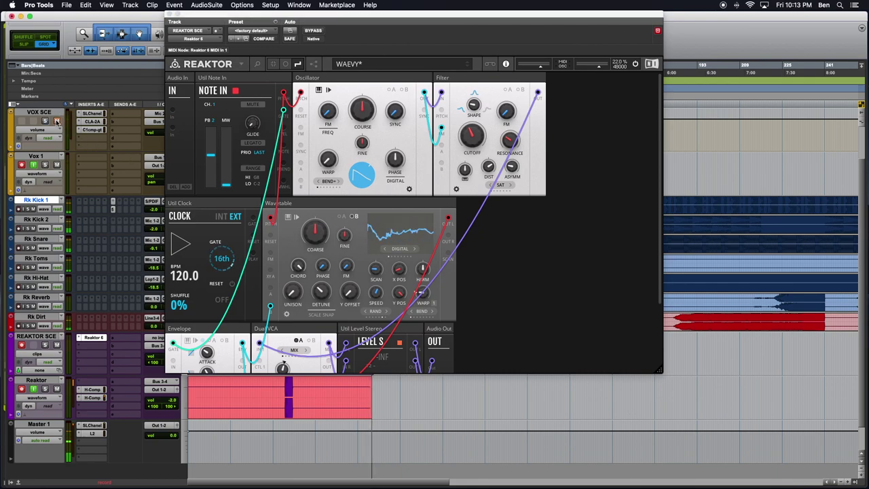
{"action": "left_click_drag", "start_coordinate": [659, 371], "coordinate": [654, 459]}
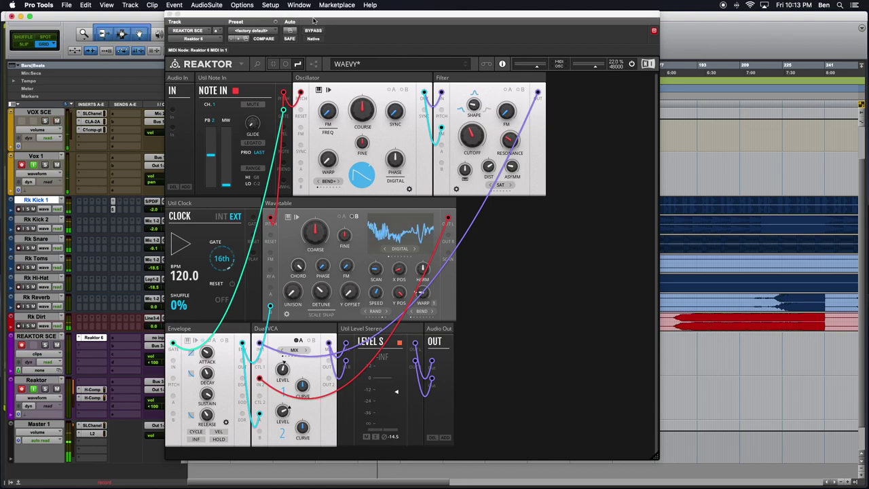
{"action": "left_click_drag", "start_coordinate": [311, 17], "coordinate": [331, 40]}
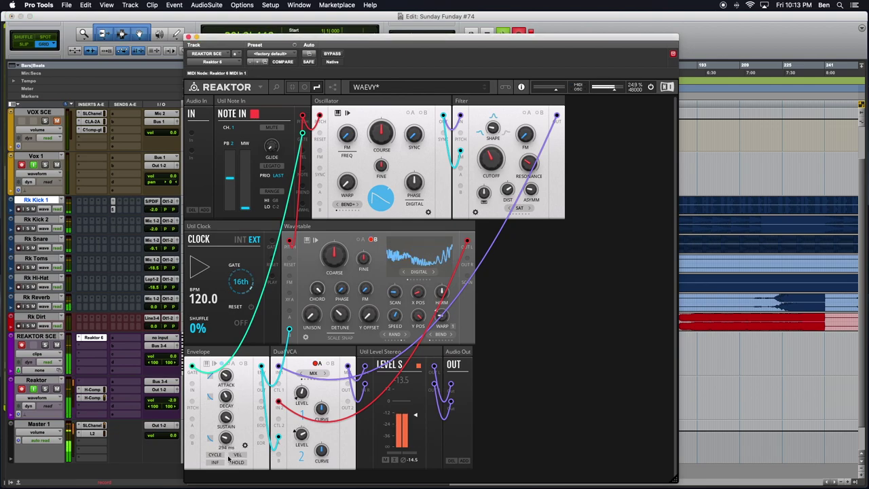
{"action": "scroll", "coordinate": [226, 439], "scroll_direction": "down", "scroll_amount": 3}
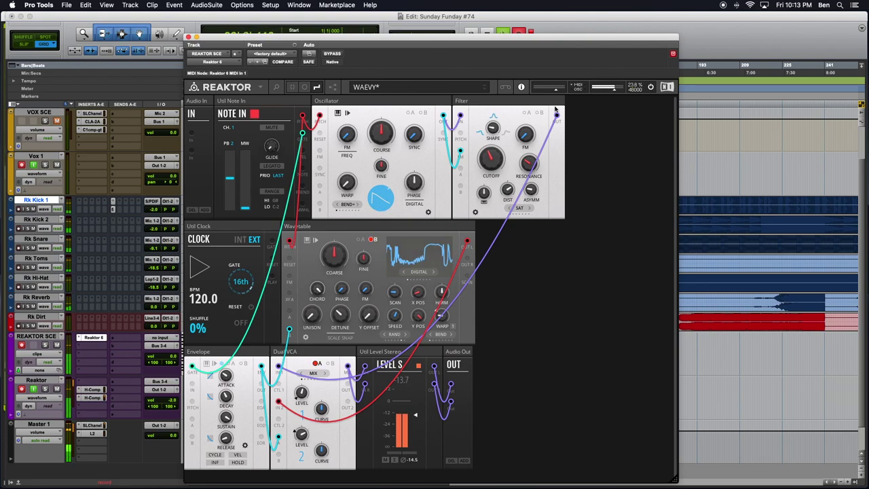
{"action": "mouse_move", "coordinate": [489, 165]}
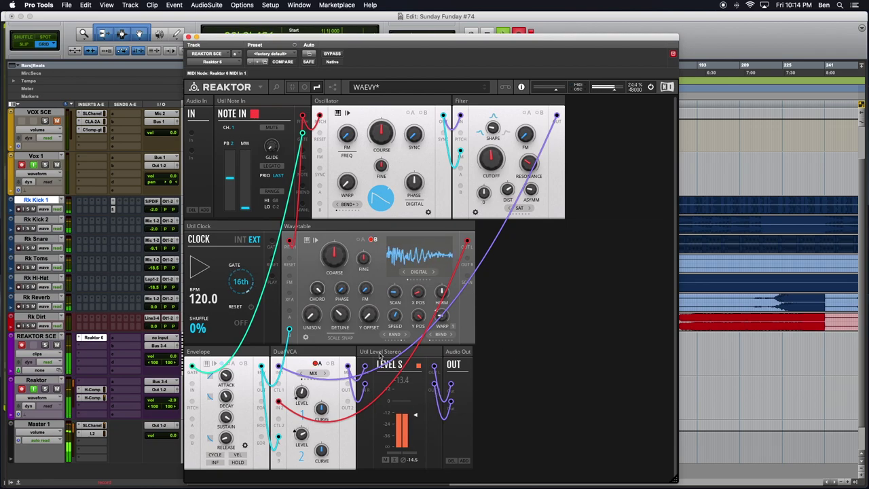
Step: Find the modules matching "Toy Box Mix" and insert a Toy Box stereo mixer between the Dual VCA and the stereo level module
{"action": "double_click", "coordinate": [514, 380]}
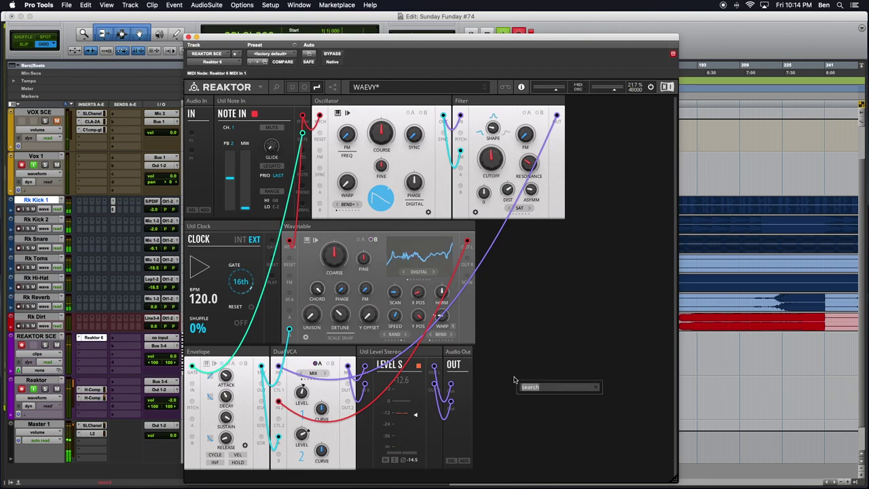
{"action": "type", "text": "Toybox"}
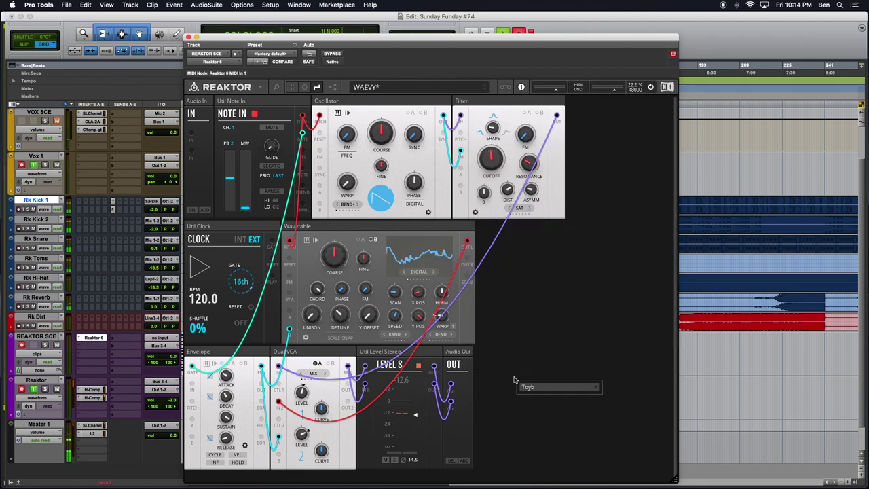
{"action": "key", "text": "BackSpace"}
{"action": "type", "text": "Box Mix"}
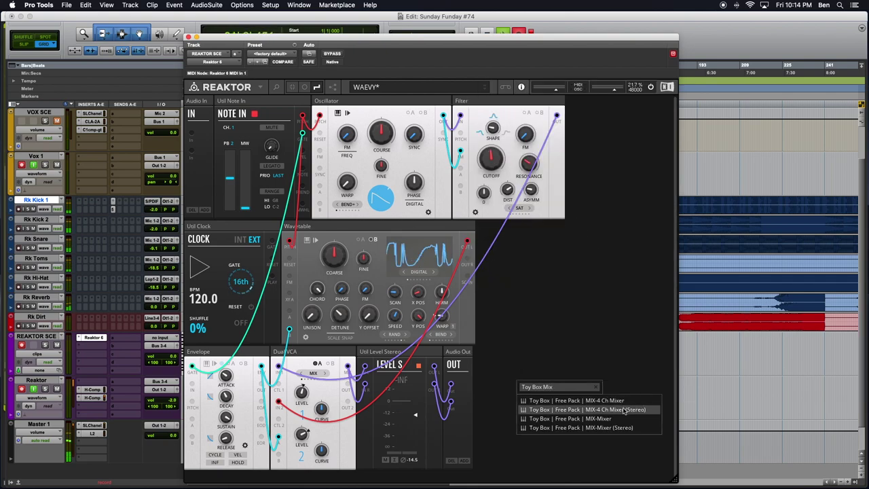
{"action": "left_click", "coordinate": [578, 429]}
{"action": "left_click_drag", "start_coordinate": [513, 365], "coordinate": [394, 365]}
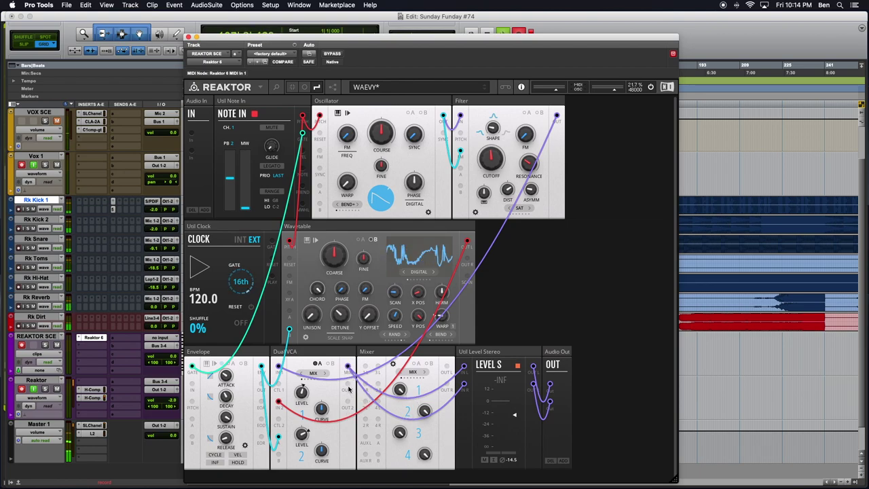
Step: Route the Dual VCA outputs through the mixer into the stereo level module, using purple wires
{"action": "left_click_drag", "start_coordinate": [365, 368], "coordinate": [348, 385]}
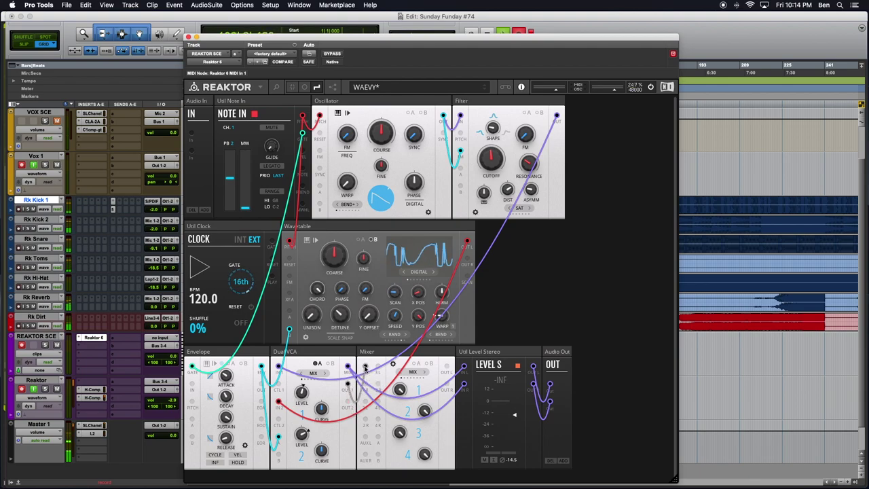
{"action": "right_click", "coordinate": [366, 367]}
{"action": "mouse_move", "coordinate": [378, 368]}
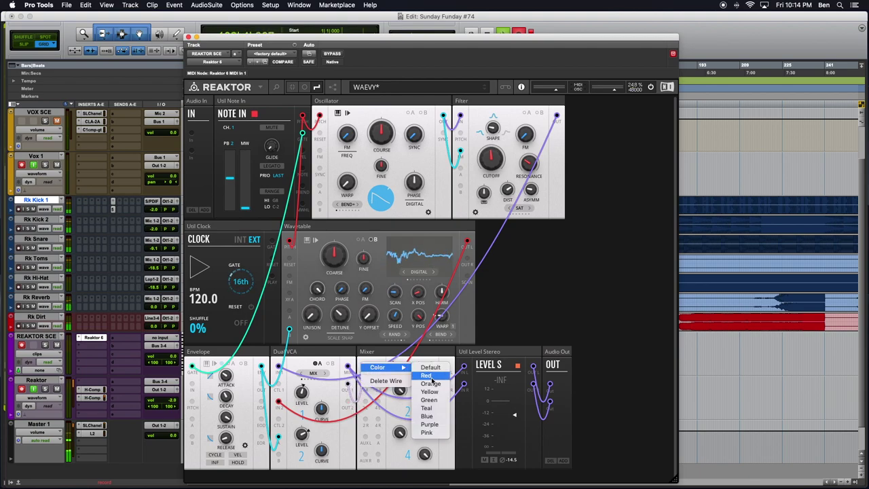
{"action": "left_click", "coordinate": [429, 425]}
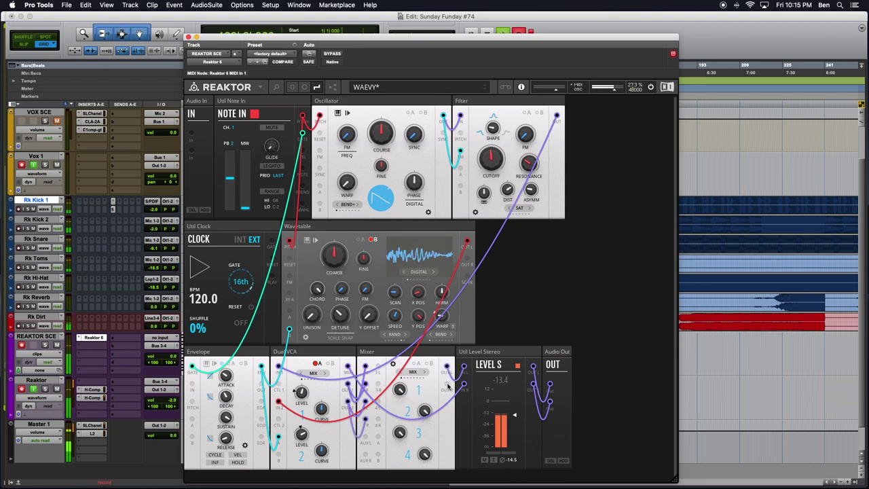
{"action": "left_click_drag", "start_coordinate": [464, 385], "coordinate": [465, 385]}
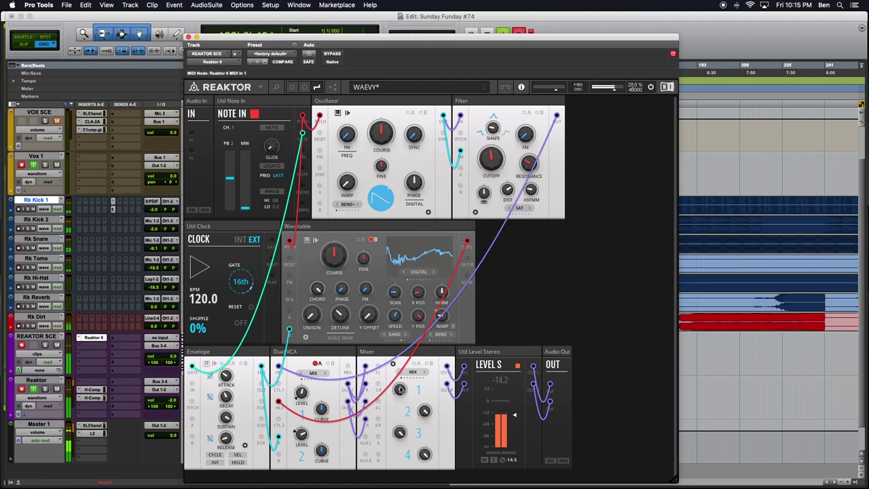
Step: Turn mixer channel 2 down to 0 and reshape the Oscillator's waveform with its Warp control
{"action": "left_click_drag", "start_coordinate": [399, 389], "coordinate": [401, 398]}
{"action": "left_click_drag", "start_coordinate": [424, 411], "coordinate": [415, 460]}
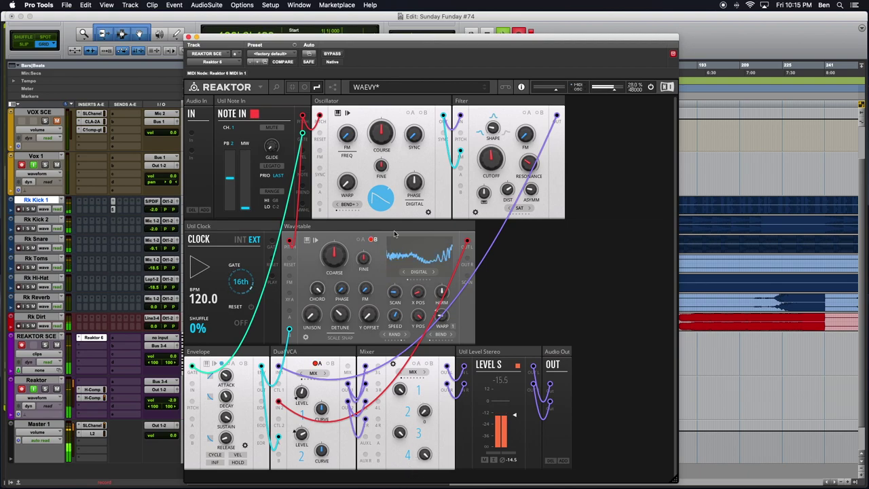
{"action": "left_click_drag", "start_coordinate": [346, 183], "coordinate": [345, 169]}
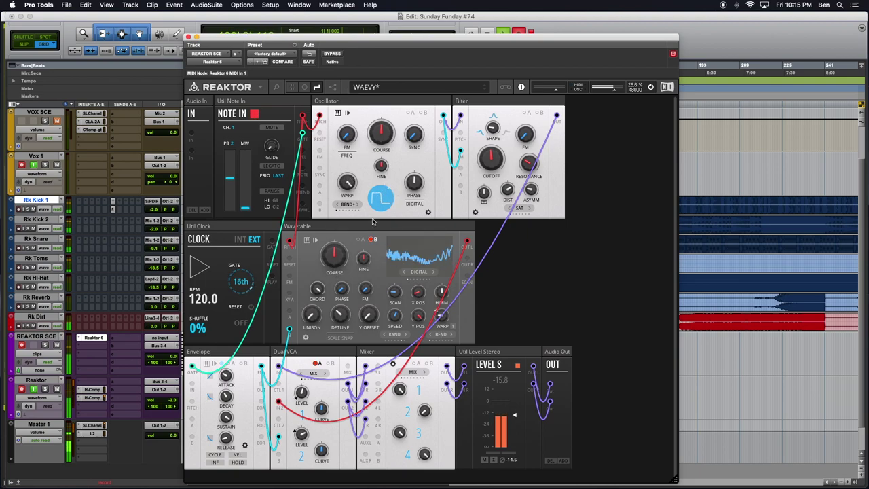
{"action": "left_click_drag", "start_coordinate": [348, 183], "coordinate": [333, 314]}
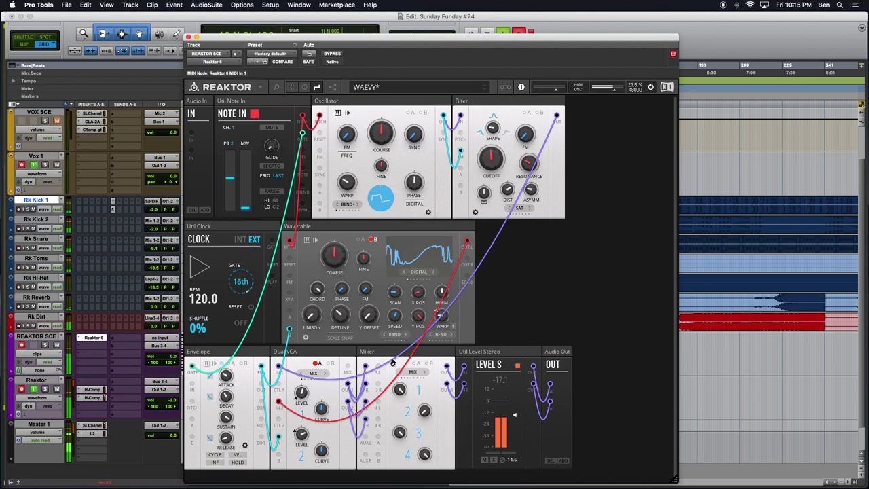
Step: Rebalance the mixer by setting channel 1 to 81.2 and raising channel 2, and adjust the Filter's cutoff
{"action": "mouse_move", "coordinate": [424, 409]}
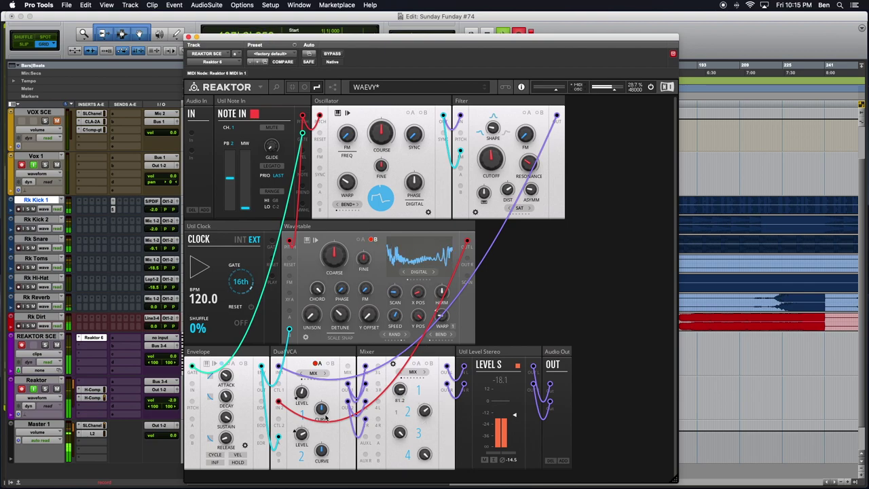
{"action": "mouse_move", "coordinate": [228, 452]}
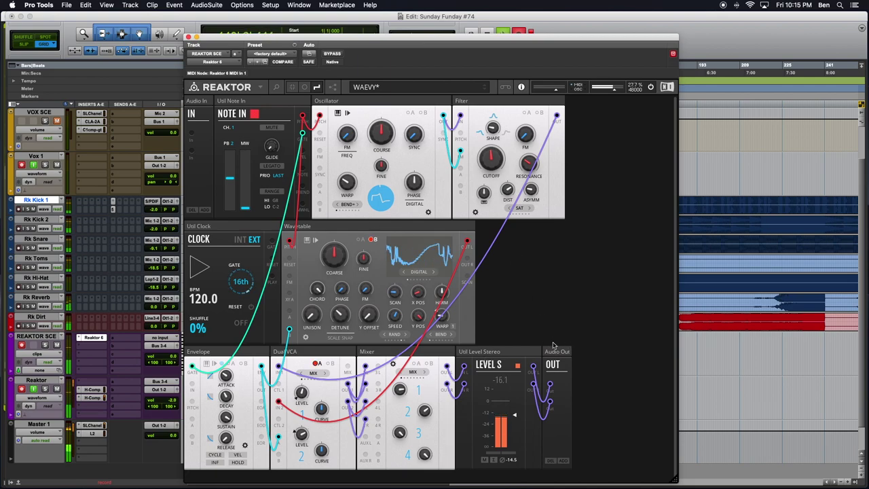
{"action": "left_click_drag", "start_coordinate": [492, 161], "coordinate": [493, 174]}
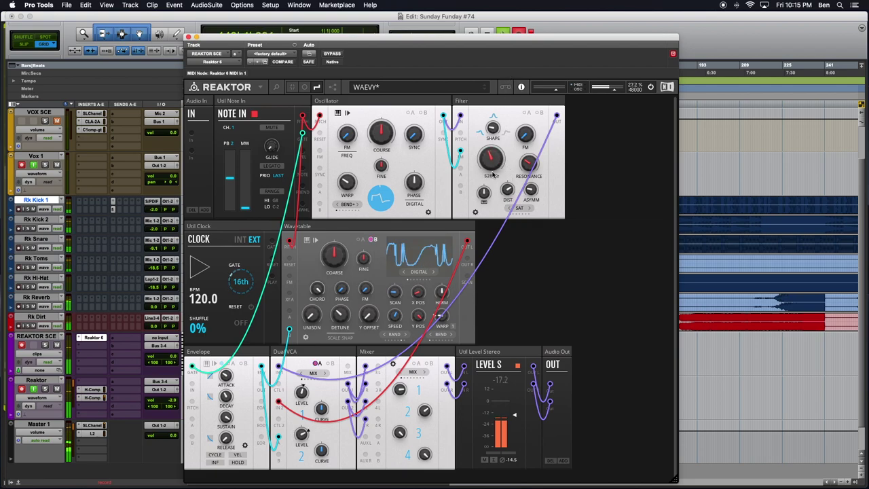
Step: Try adding Toy Box's mono FLT-Multi-Mode Filter beside the Wavetable module, and remove it again
{"action": "double_click", "coordinate": [512, 288]}
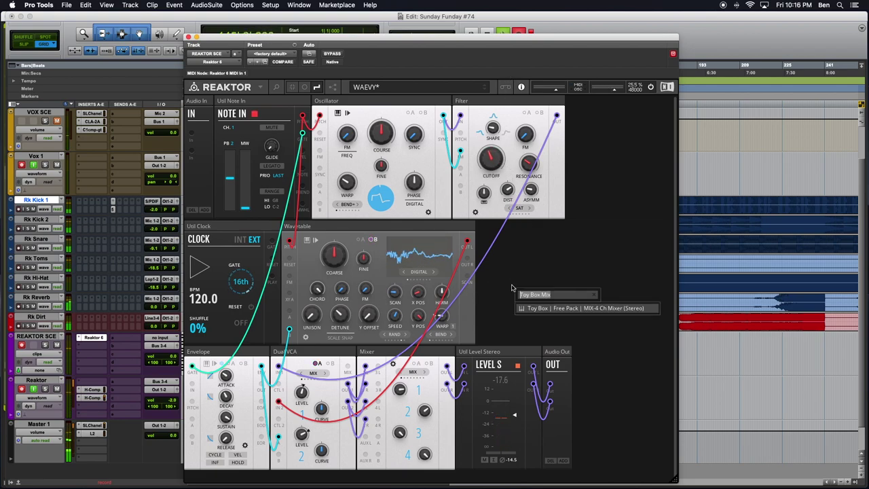
{"action": "type", "text": "Toy Box Fi"}
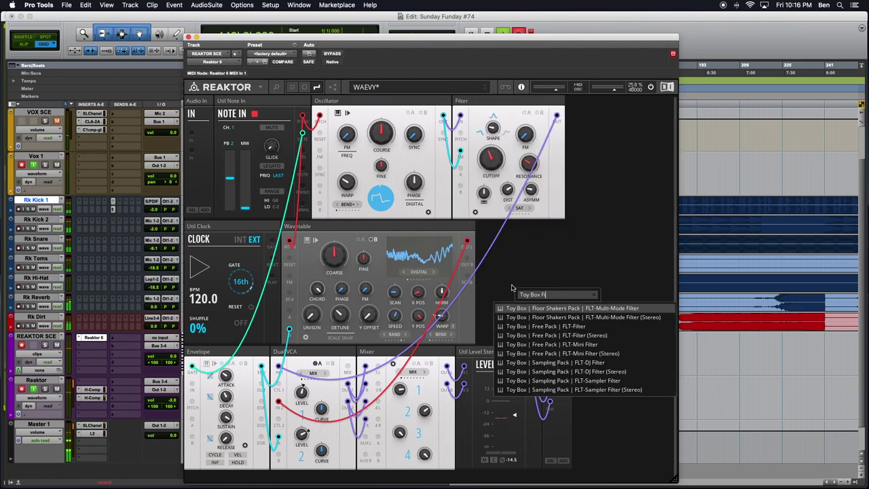
{"action": "key", "text": "Return"}
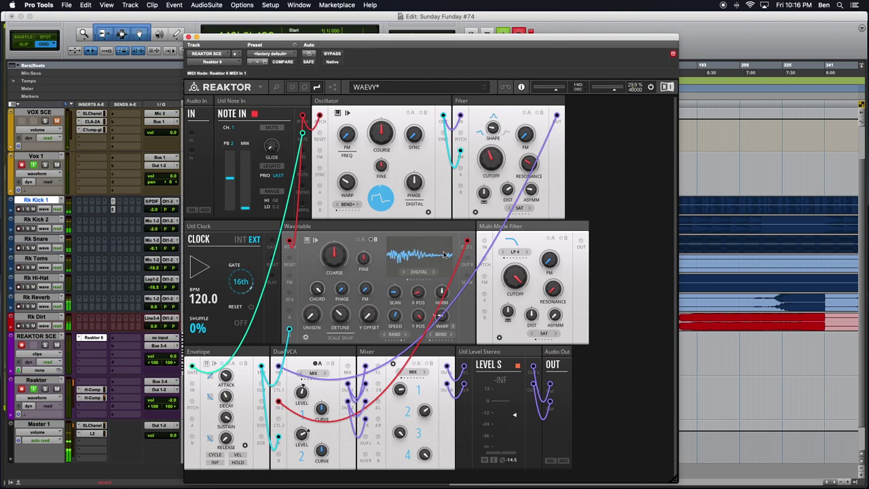
{"action": "key", "text": "Delete"}
Step: Add Toy Box's mono FLT-DJ Filter beside the Wavetable and wire it between the Wavetable's left output and the Dual VCA's second input
{"action": "double_click", "coordinate": [565, 234]}
{"action": "type", "text": "Toy Box Filt"}
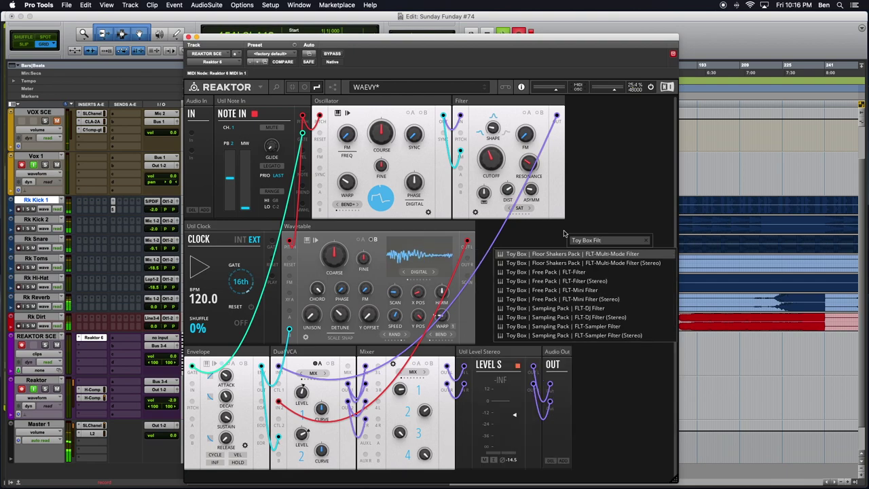
{"action": "left_click", "coordinate": [596, 309]}
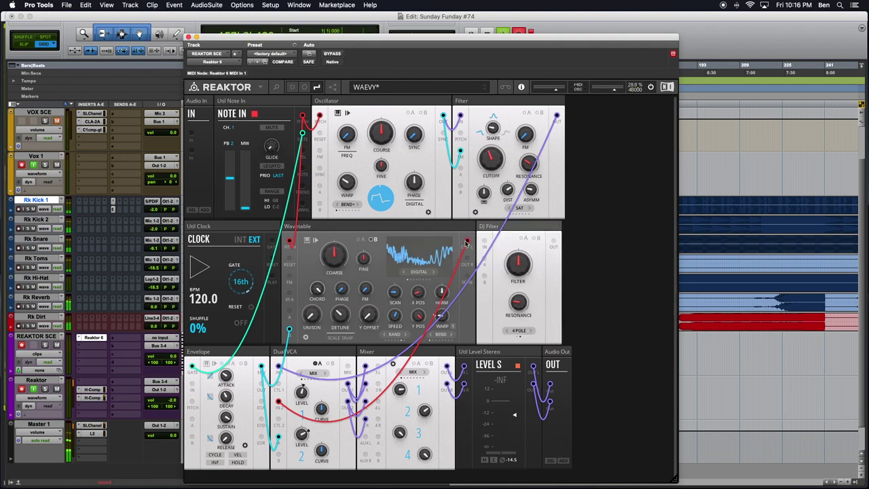
{"action": "left_click_drag", "start_coordinate": [468, 243], "coordinate": [485, 242]}
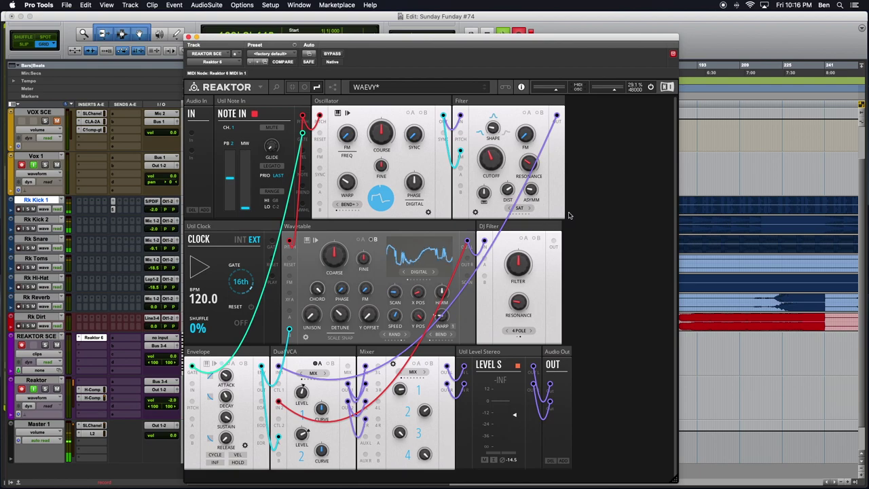
{"action": "left_click_drag", "start_coordinate": [555, 239], "coordinate": [280, 402]}
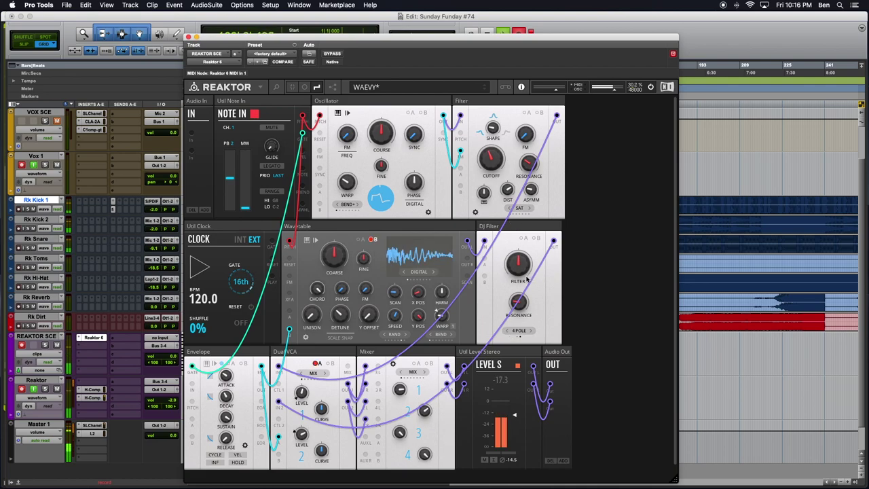
Step: Sweep the mono DJ Filter's Filter knob up to 100.0 and back down
{"action": "left_click_drag", "start_coordinate": [519, 263], "coordinate": [535, 199]}
{"action": "left_click_drag", "start_coordinate": [550, 146], "coordinate": [508, 304]}
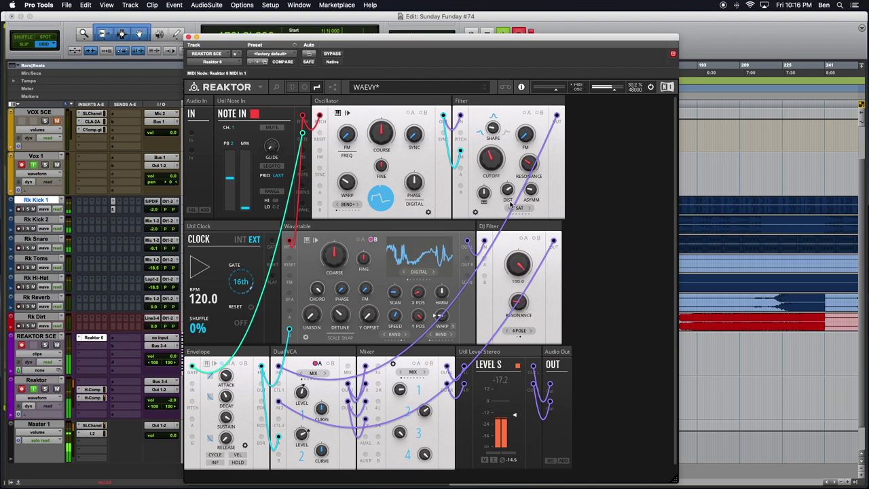
{"action": "left_click_drag", "start_coordinate": [521, 260], "coordinate": [501, 394]}
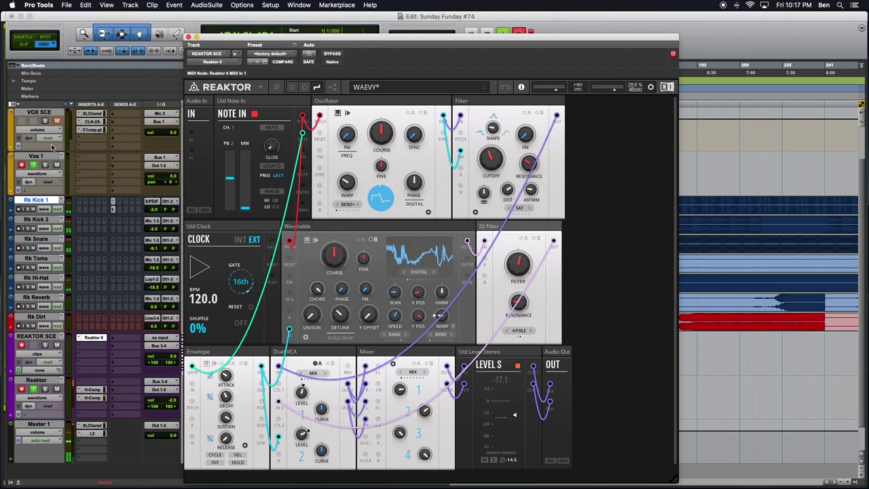
Step: Toggle the mute on the VOX SCE track
{"action": "left_click", "coordinate": [57, 121]}
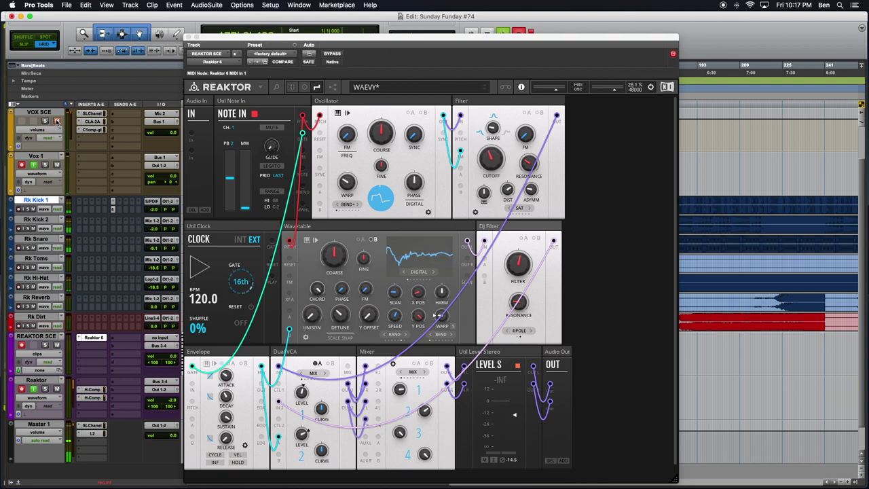
{"action": "left_click", "coordinate": [481, 378]}
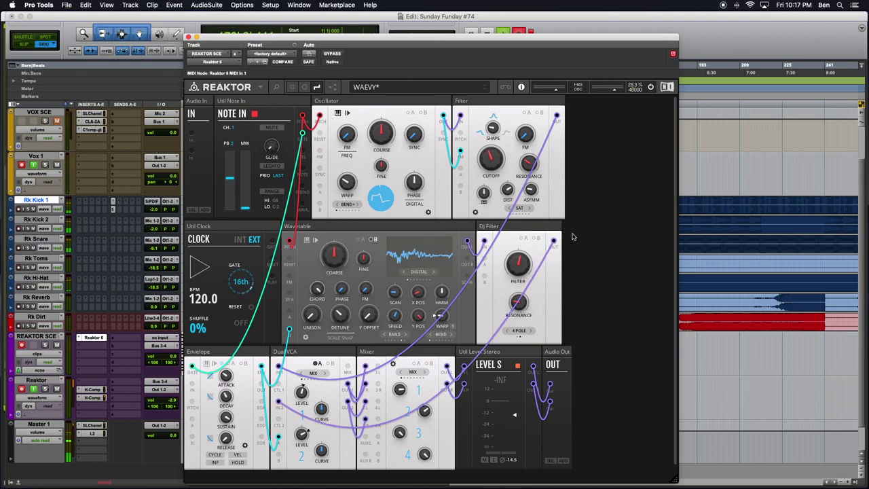
{"action": "left_click", "coordinate": [57, 122]}
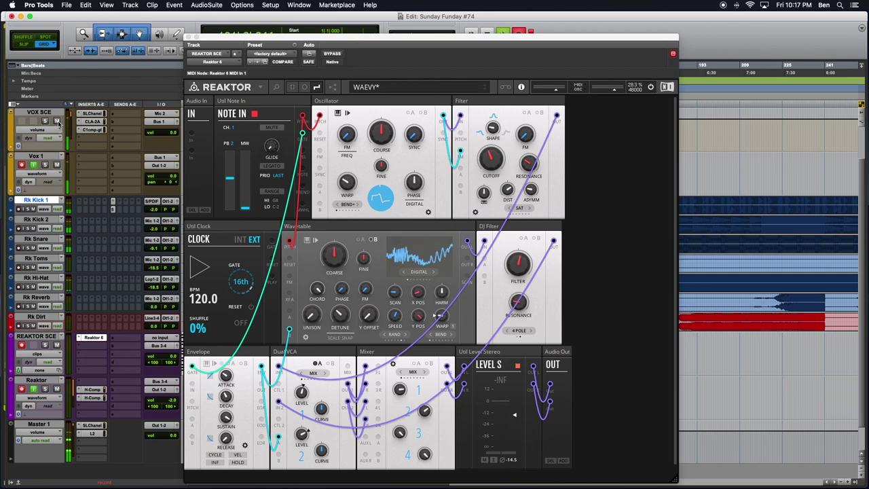
Step: Add Toy Box's mono FLT-Multi-Mode Filter after the DJ Filter and wire it from the Wavetable's left output to the Dual VCA's second input
{"action": "left_click", "coordinate": [576, 252]}
{"action": "double_click", "coordinate": [580, 256]}
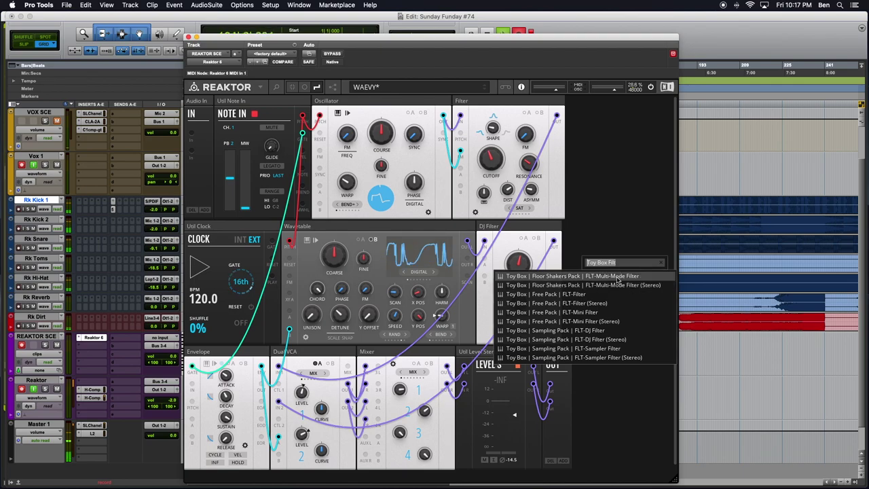
{"action": "left_click", "coordinate": [618, 281]}
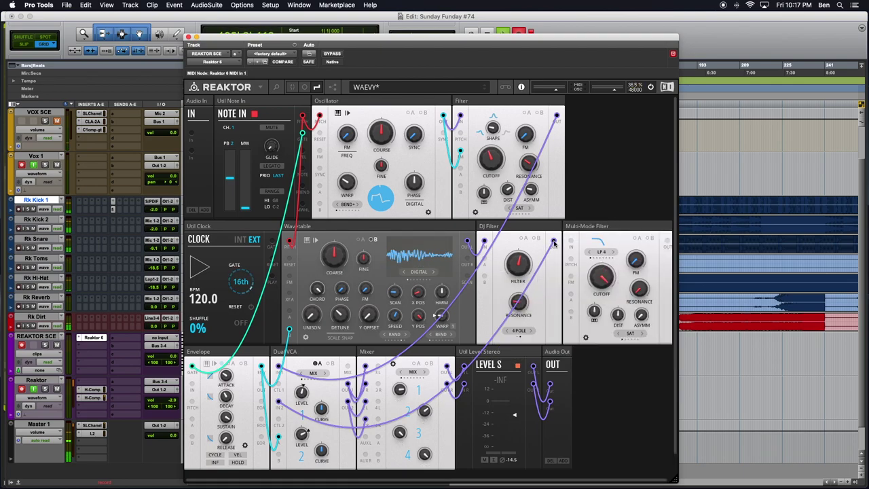
{"action": "left_click_drag", "start_coordinate": [554, 242], "coordinate": [568, 241]}
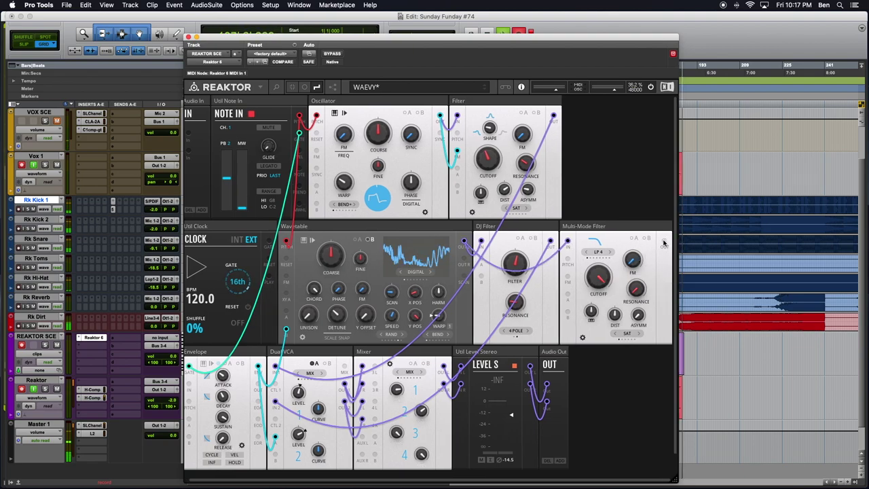
{"action": "left_click_drag", "start_coordinate": [470, 369], "coordinate": [275, 402]}
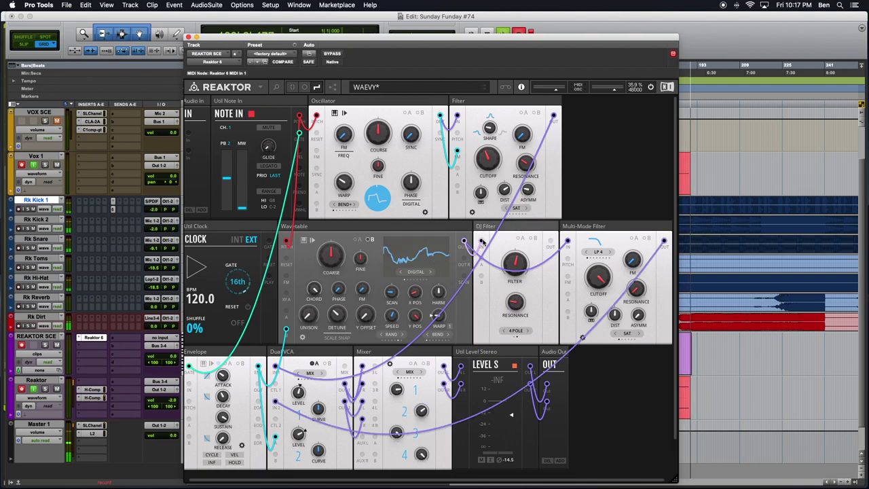
Step: Disconnect the mono DJ Filter from the Wavetable and move it between the Mixer and the stereo level module
{"action": "right_click", "coordinate": [480, 236]}
{"action": "left_click", "coordinate": [440, 237]}
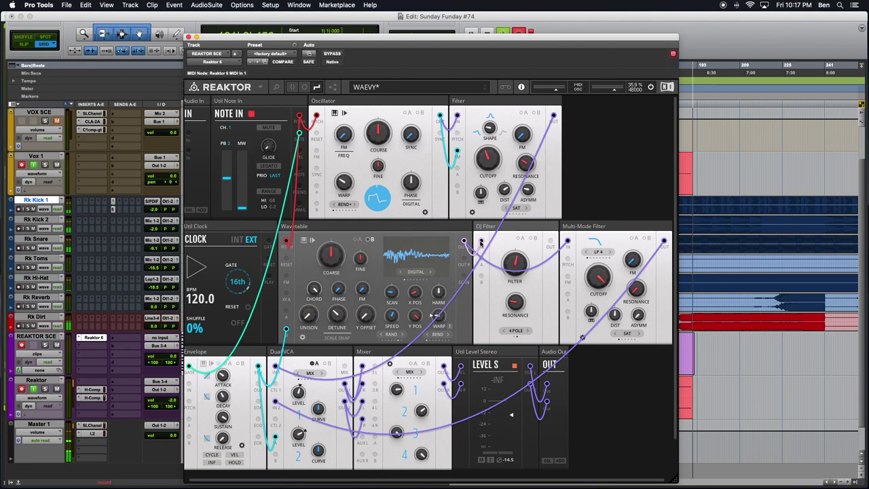
{"action": "left_click_drag", "start_coordinate": [532, 229], "coordinate": [477, 354]}
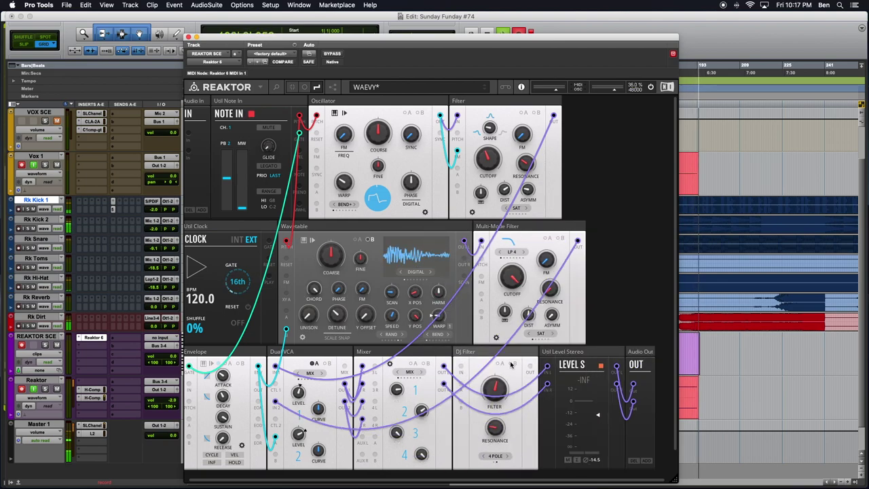
Step: Search the modules for "Toy Box Flt" and add FLT-DJ Filter (Stereo) beside the Multi-Mode Filter
{"action": "double_click", "coordinate": [635, 289]}
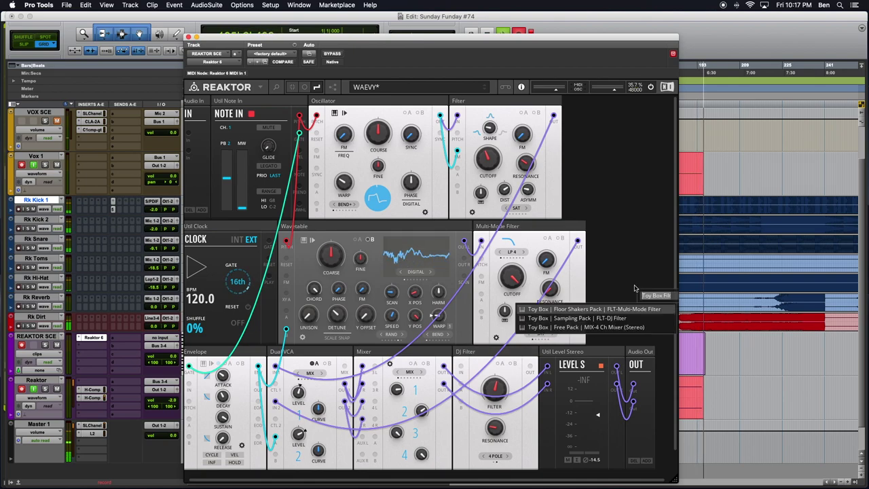
{"action": "key", "text": "BackSpace"}
{"action": "key", "text": "BackSpace"}
{"action": "key", "text": "BackSpace"}
{"action": "key", "text": "BackSpace"}
{"action": "key", "text": "BackSpace"}
{"action": "key", "text": "BackSpace"}
{"action": "type", "text": "x Flt"}
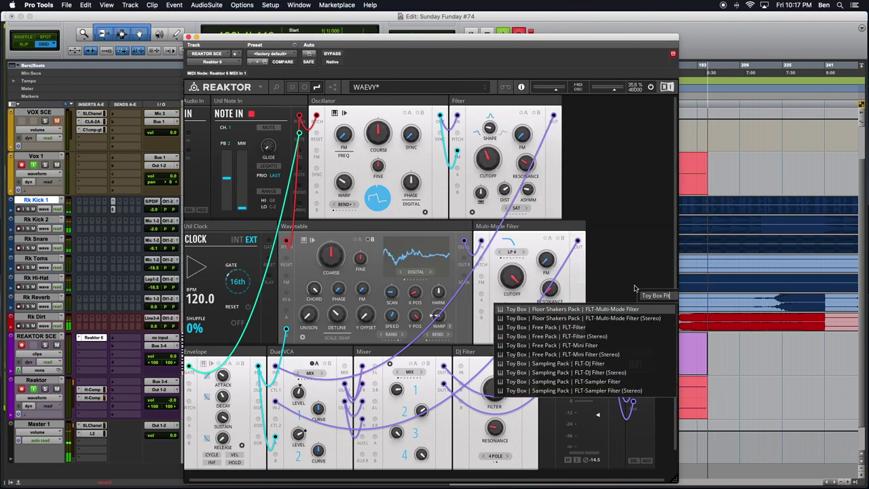
{"action": "left_click", "coordinate": [609, 372]}
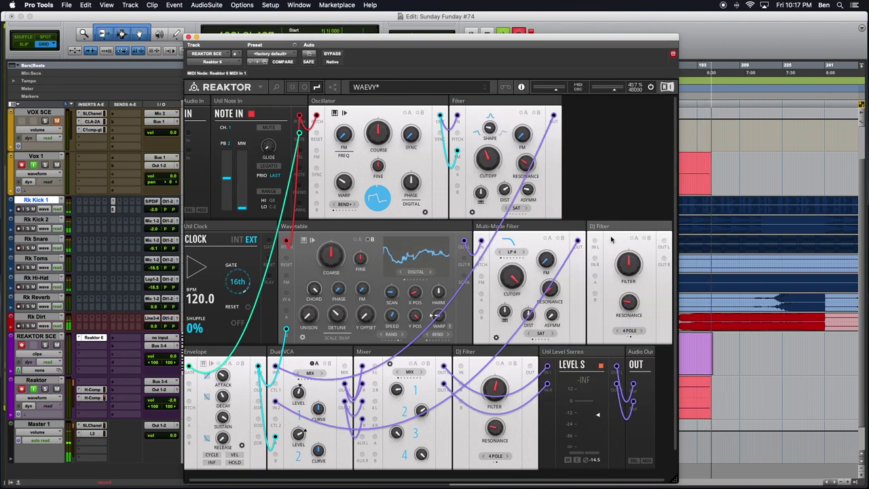
Step: Replace the mono DJ Filter with the stereo one and wire both channels from the Mixer through it into the stereo level module
{"action": "left_click", "coordinate": [468, 354]}
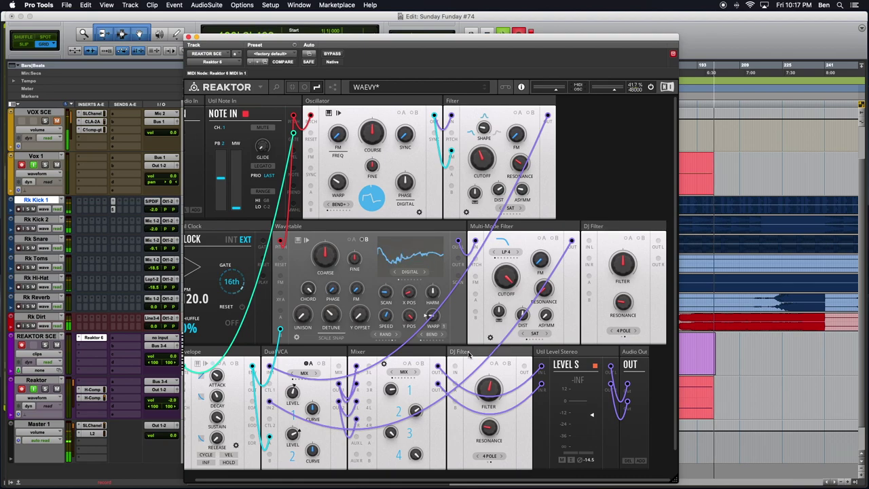
{"action": "key", "text": "Delete"}
{"action": "left_click_drag", "start_coordinate": [601, 227], "coordinate": [443, 385]}
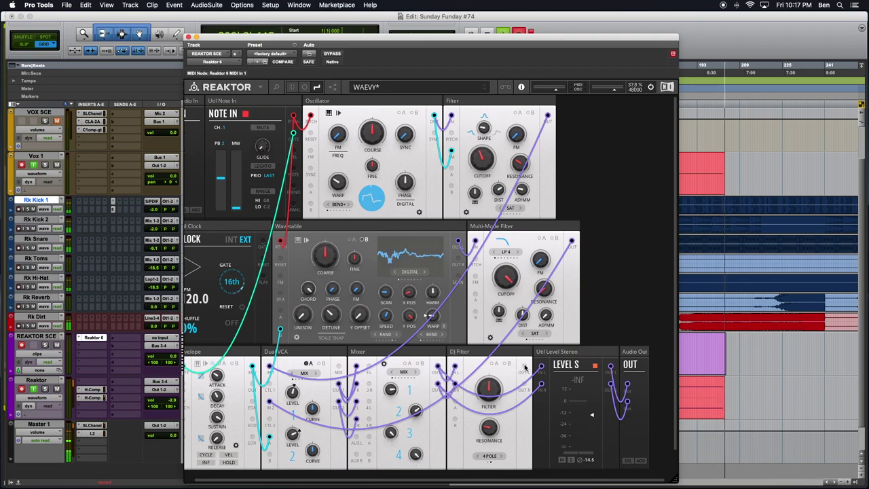
{"action": "left_click_drag", "start_coordinate": [534, 386], "coordinate": [541, 385]}
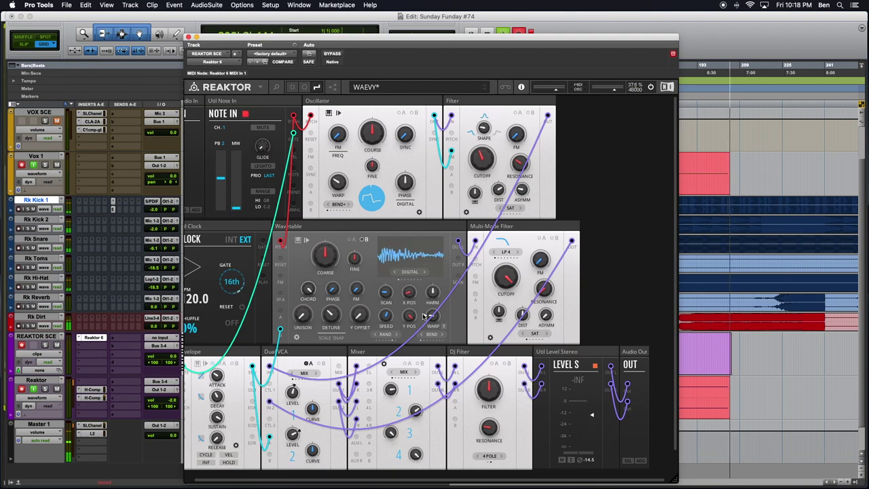
Step: Start MIDI & OSC Learn for the stereo DJ Filter's Filter knob and sweep the knob
{"action": "right_click", "coordinate": [485, 386]}
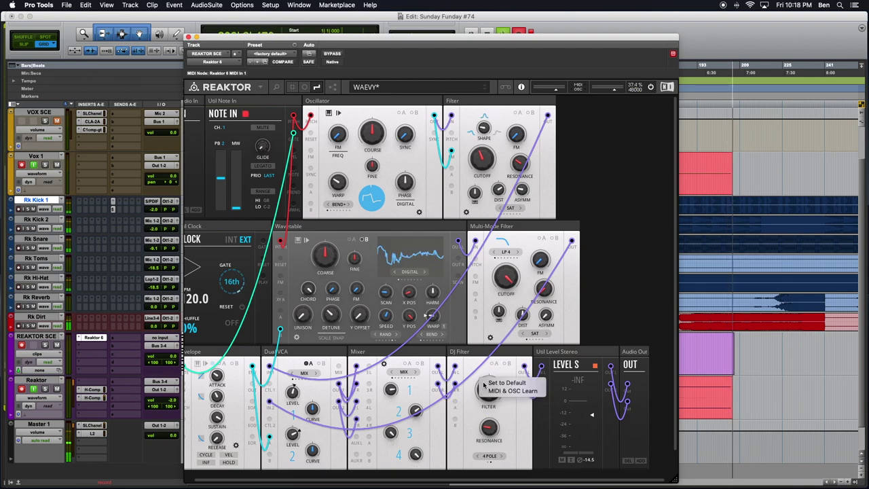
{"action": "left_click", "coordinate": [501, 390]}
{"action": "left_click_drag", "start_coordinate": [501, 396], "coordinate": [484, 410]}
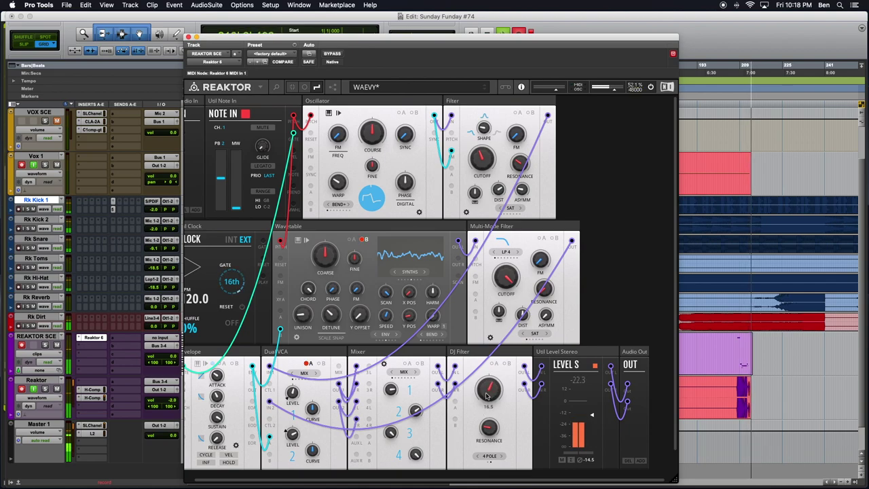
Step: Sweep the Multi-Mode Filter's cutoff down to 247 Hz and up to 598 Hz
{"action": "mouse_move", "coordinate": [496, 285]}
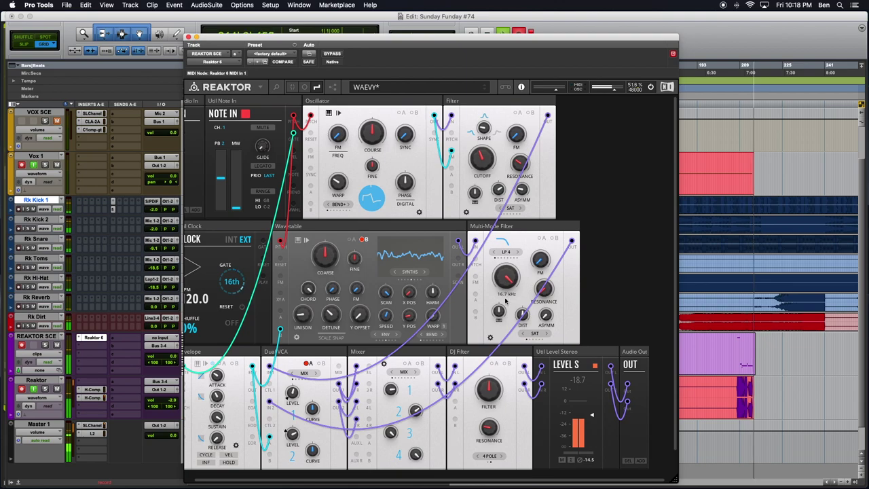
{"action": "left_click_drag", "start_coordinate": [506, 277], "coordinate": [515, 250]}
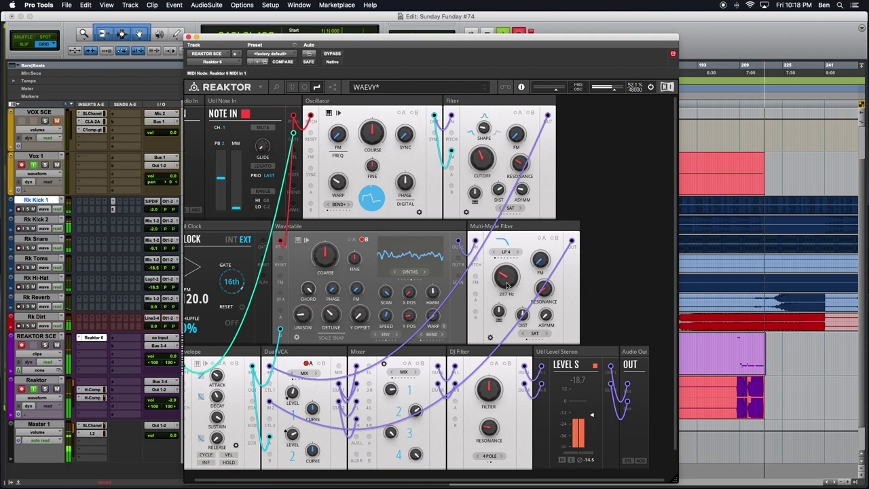
{"action": "left_click_drag", "start_coordinate": [544, 290], "coordinate": [510, 259]}
Step: Switch the Multi-Mode Filter's mode through BP 2 to LP 2, and sweep the DJ Filter's Filter knob
{"action": "left_click", "coordinate": [518, 252]}
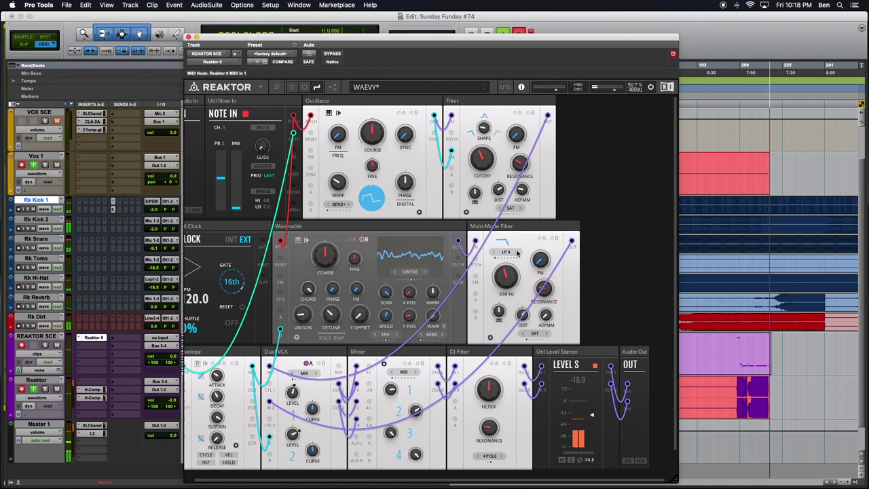
{"action": "left_click", "coordinate": [518, 252]}
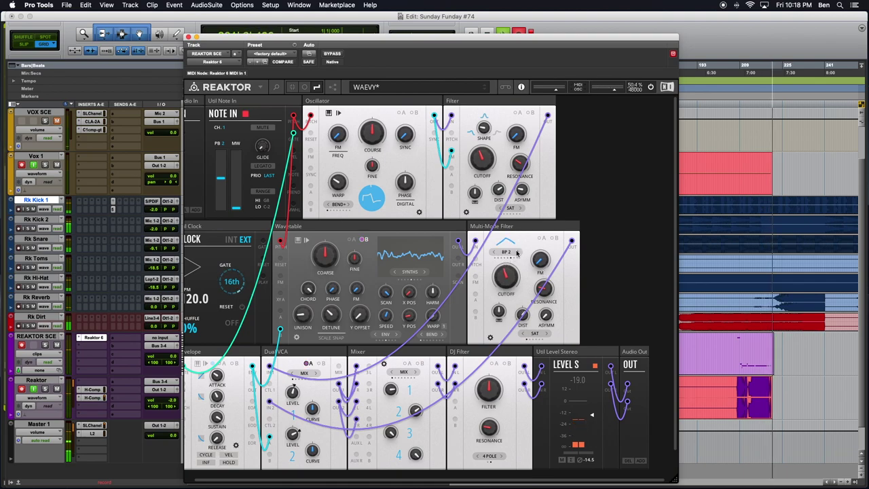
{"action": "left_click", "coordinate": [517, 252]}
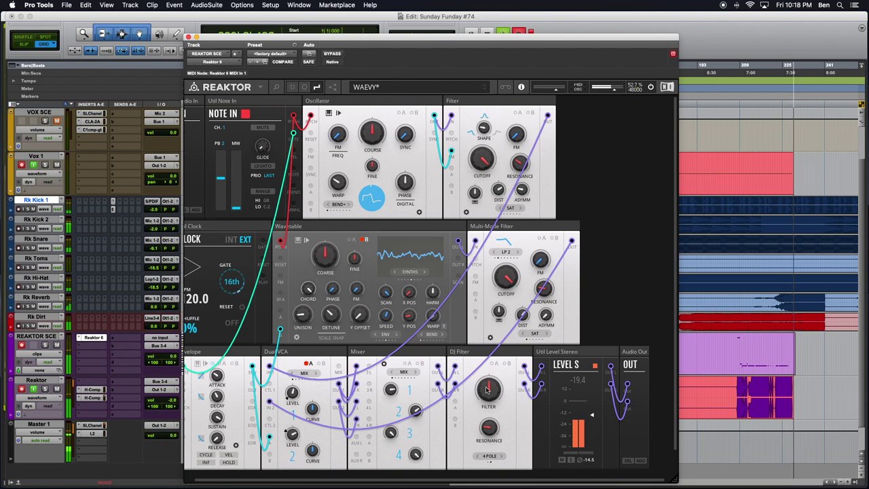
{"action": "left_click_drag", "start_coordinate": [485, 359], "coordinate": [487, 389]}
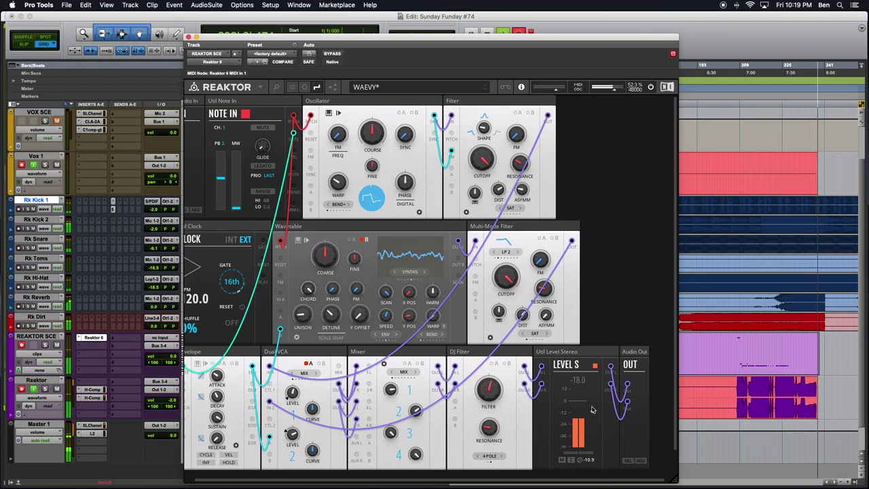
Step: Raise the stereo level module to -5.1 and change its meter colour to purple
{"action": "left_click_drag", "start_coordinate": [592, 406], "coordinate": [592, 413]}
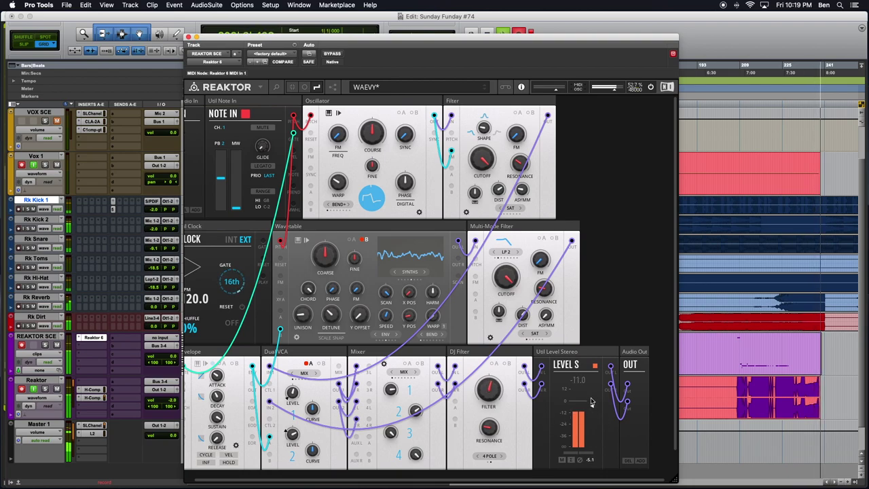
{"action": "left_click", "coordinate": [595, 365]}
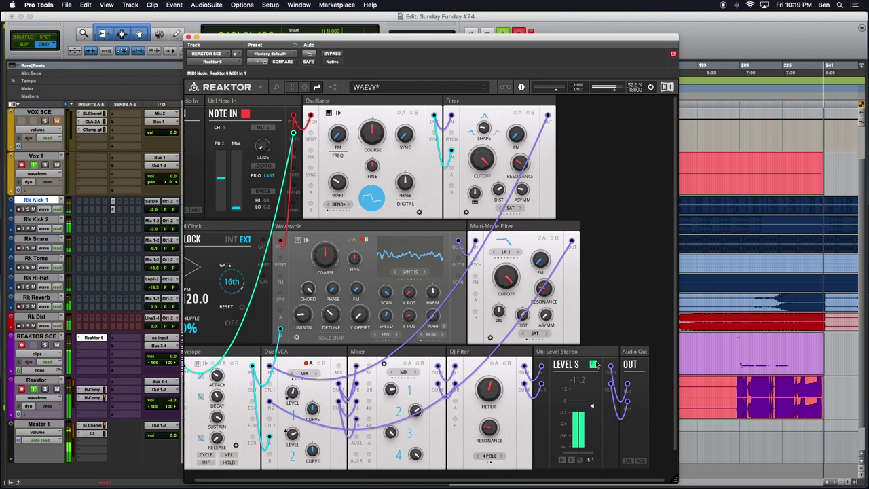
{"action": "left_click", "coordinate": [595, 365]}
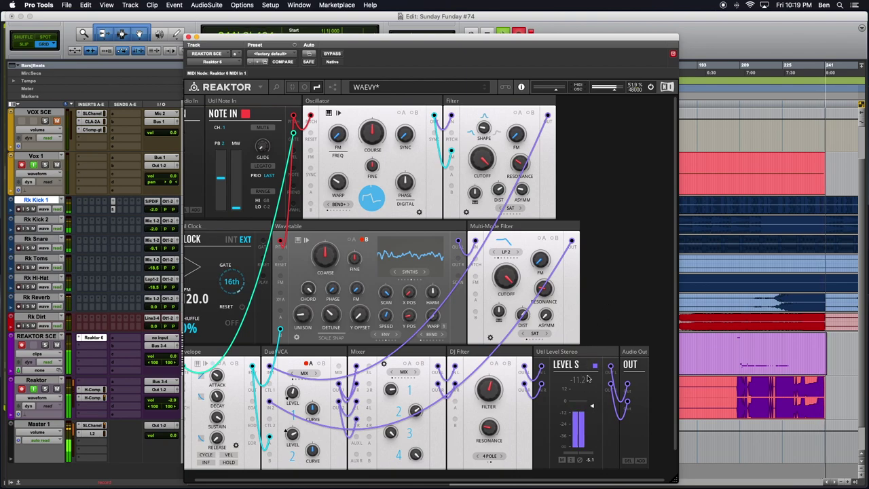
Step: Return the DJ Filter's Filter knob to centre, and zoom out the Pro Tools timeline to show the whole session
{"action": "left_click_drag", "start_coordinate": [491, 388], "coordinate": [491, 381]}
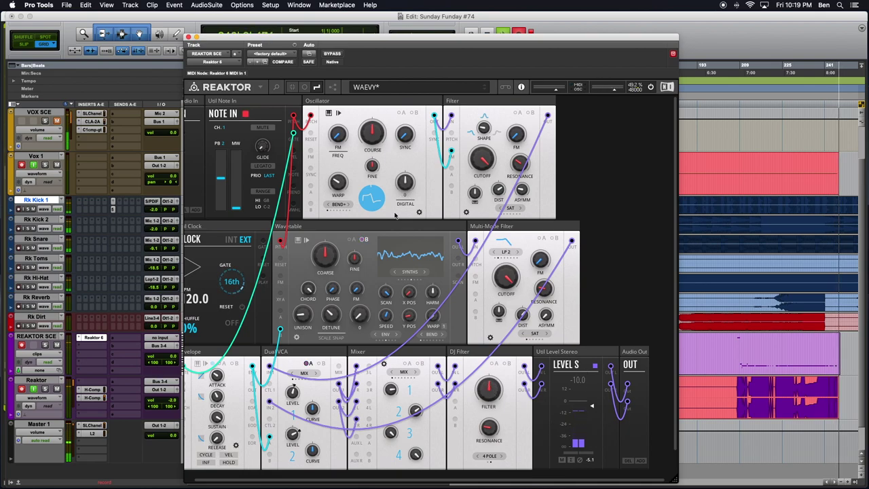
{"action": "scroll", "coordinate": [395, 215], "scroll_direction": "left", "scroll_amount": 2}
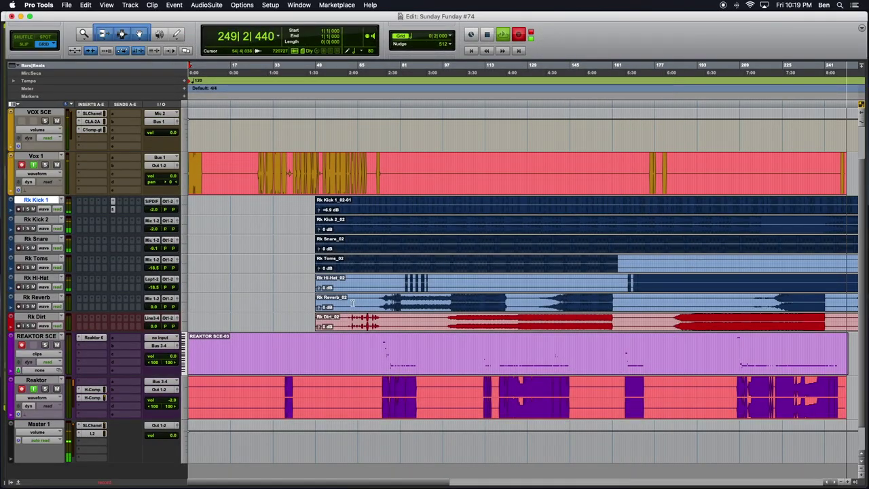
{"action": "key", "text": "super+bracketleft"}
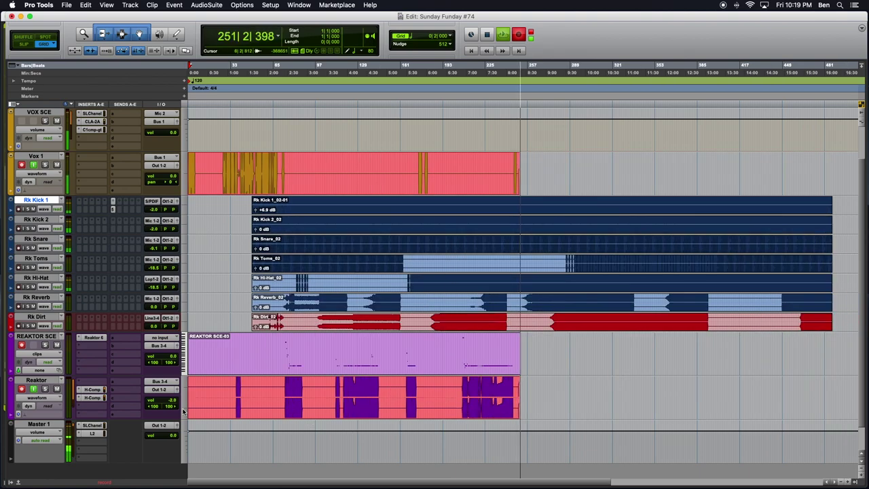
Step: Copy all the Rk drum clips, from Rk Kick 1 through Rk Dirt, further along the timeline to start at bar 497
{"action": "scroll", "coordinate": [400, 299], "scroll_direction": "right", "scroll_amount": 3}
{"action": "scroll", "coordinate": [399, 299], "scroll_direction": "right", "scroll_amount": 1}
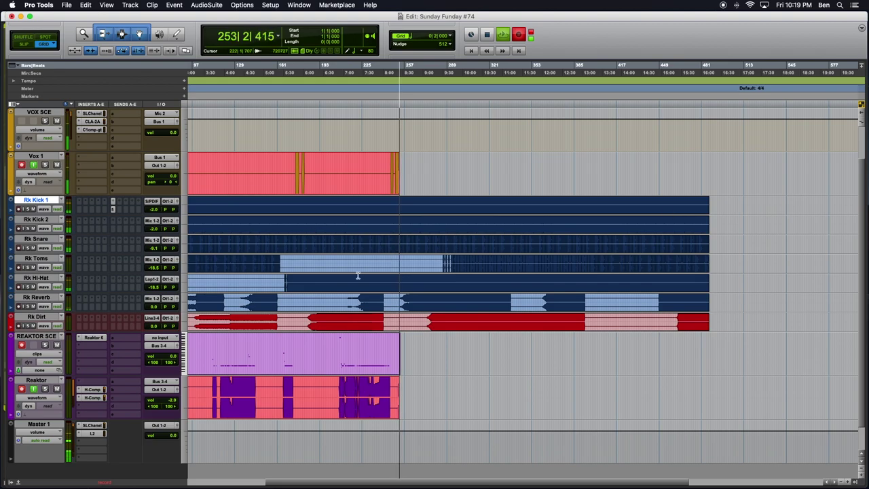
{"action": "scroll", "coordinate": [358, 275], "scroll_direction": "left", "scroll_amount": 4}
{"action": "double_click", "coordinate": [273, 213]}
{"action": "left_click_drag", "start_coordinate": [299, 221], "coordinate": [300, 323]}
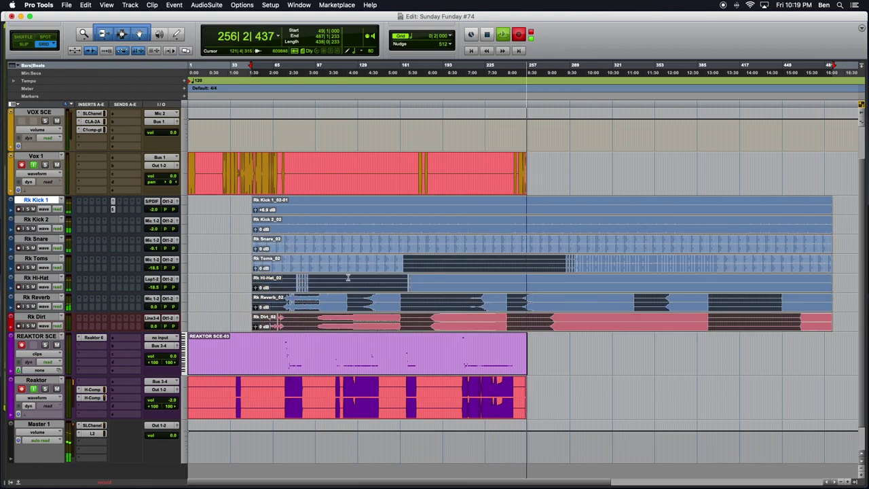
{"action": "scroll", "coordinate": [347, 278], "scroll_direction": "right", "scroll_amount": 3}
{"action": "scroll", "coordinate": [263, 249], "scroll_direction": "left", "scroll_amount": 3}
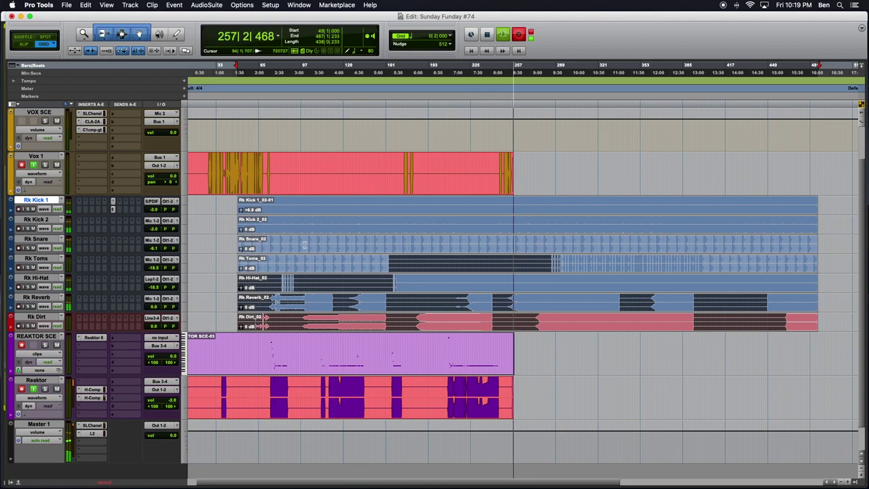
{"action": "key", "text": "super+bracketleft"}
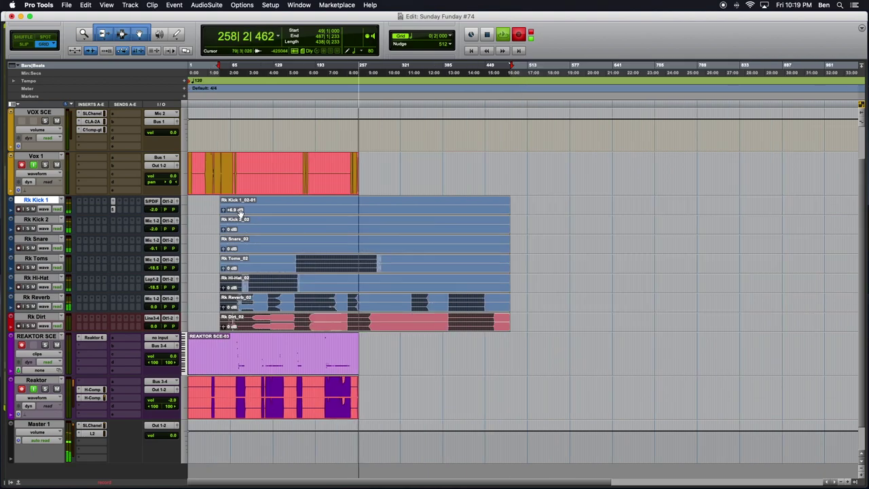
{"action": "left_click_drag", "start_coordinate": [256, 212], "coordinate": [552, 206]}
{"action": "key", "text": "super+bracketright"}
{"action": "key", "text": "super+bracketright"}
{"action": "key", "text": "super+bracketright"}
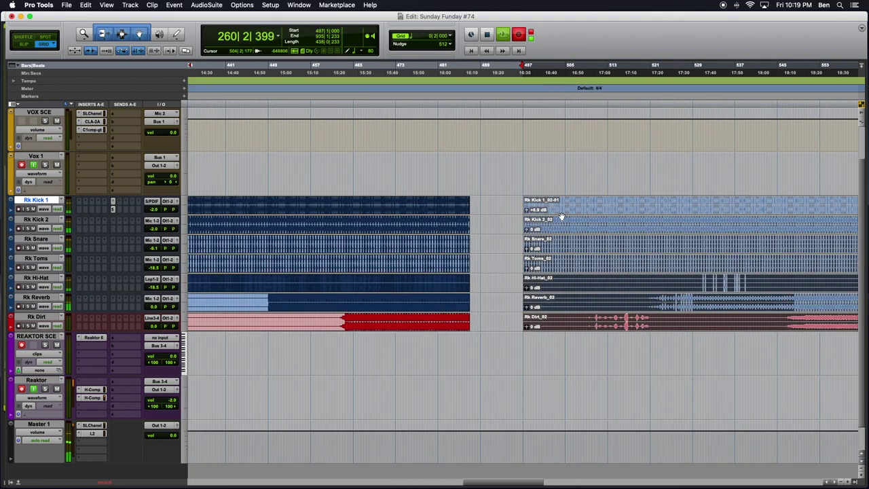
{"action": "key", "text": "super+bracketleft"}
{"action": "key", "text": "super+bracketleft"}
{"action": "key", "text": "super+bracketleft"}
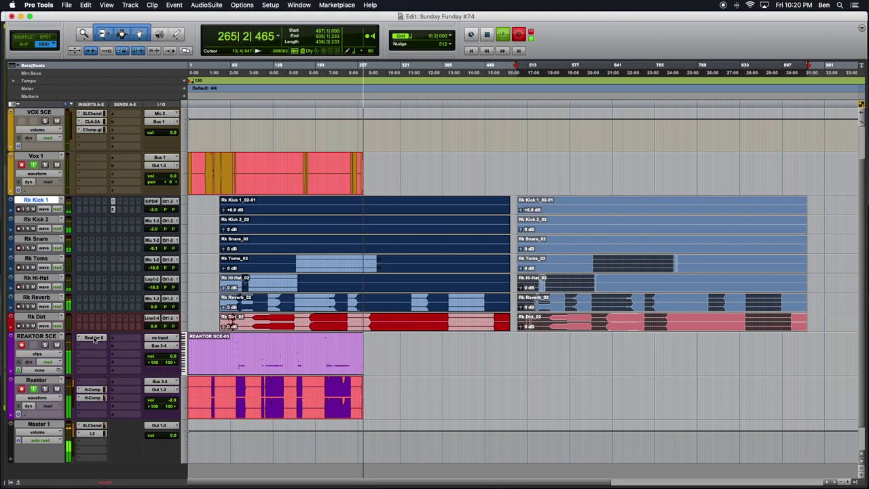
Step: In the REAKTOR SCE track's Reaktor 6 rack, adjust the Wavetable's Scan amount and delete the Util Clock module
{"action": "left_click", "coordinate": [94, 338]}
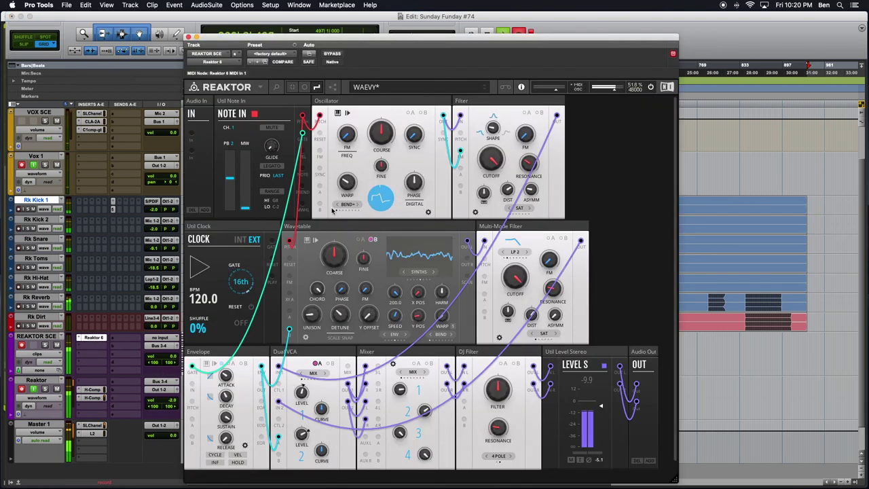
{"action": "scroll", "coordinate": [379, 282], "scroll_direction": "down", "scroll_amount": 1}
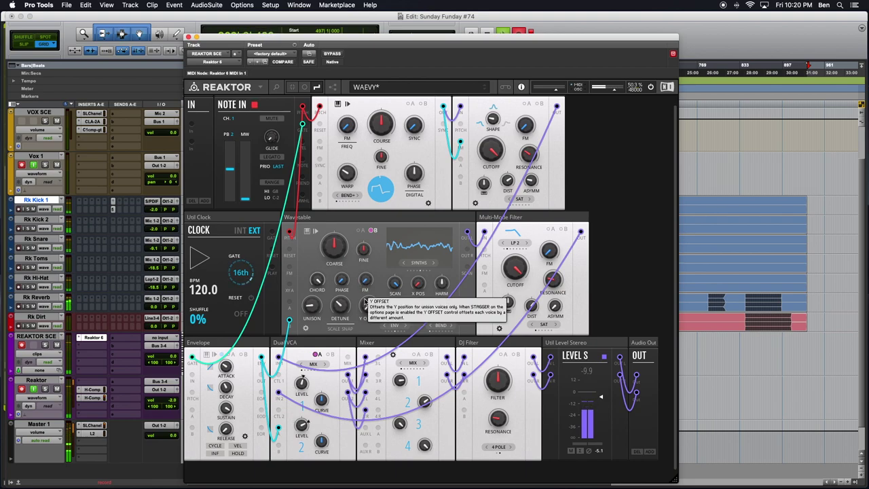
{"action": "mouse_move", "coordinate": [395, 283]}
{"action": "left_mouse_down"}
{"action": "mouse_move", "coordinate": [395, 344]}
{"action": "mouse_move", "coordinate": [397, 270]}
{"action": "left_mouse_up"}
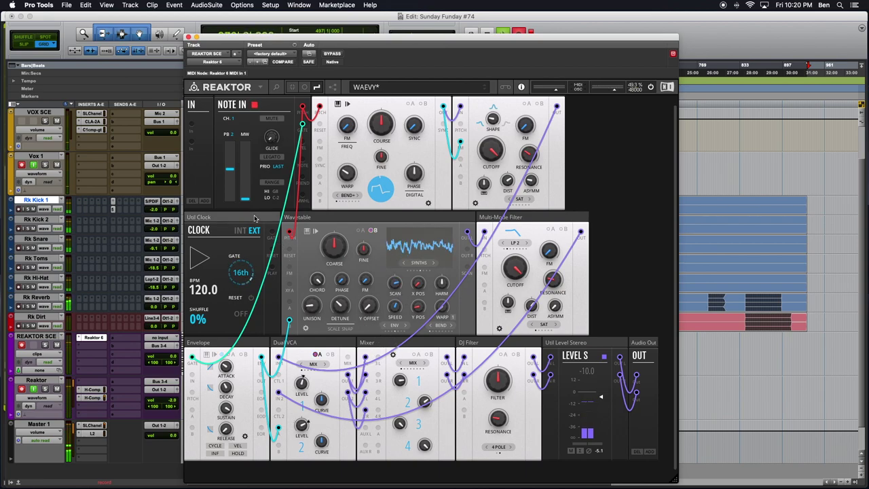
{"action": "key", "text": "Delete"}
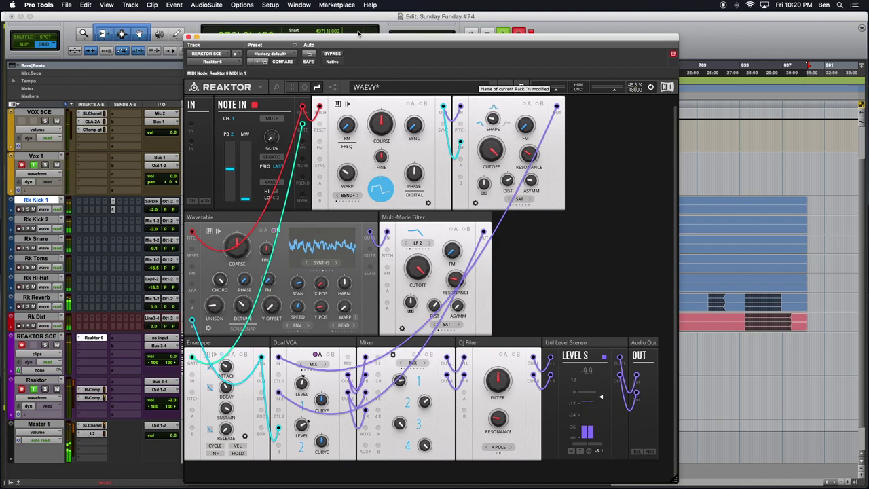
Step: Move the Wavetable next to the Filter in the rack's first row, and widen and reposition the Reaktor window
{"action": "left_click_drag", "start_coordinate": [354, 39], "coordinate": [227, 57]}
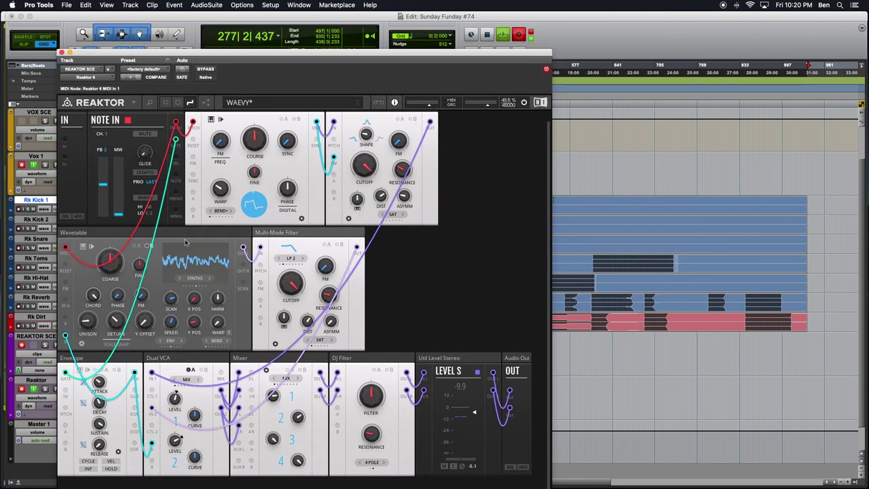
{"action": "left_click_drag", "start_coordinate": [202, 235], "coordinate": [593, 119]}
{"action": "scroll", "coordinate": [472, 378], "scroll_direction": "up", "scroll_amount": 1}
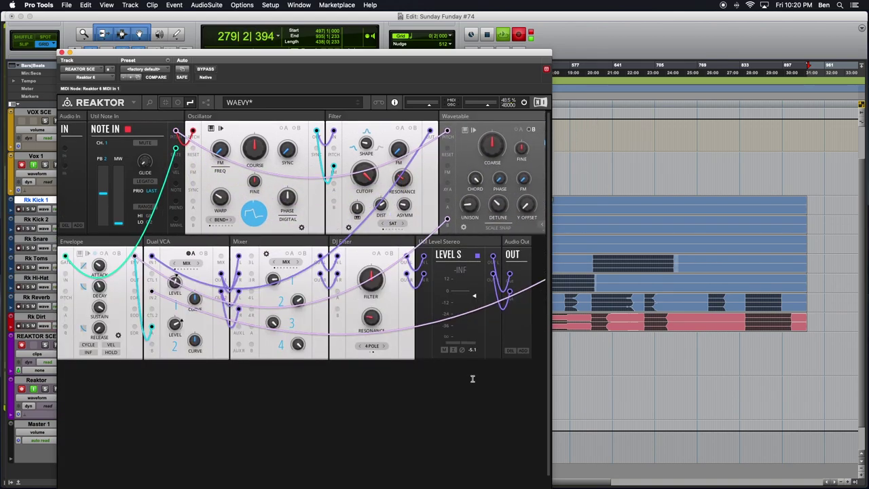
{"action": "left_click", "coordinate": [553, 487]}
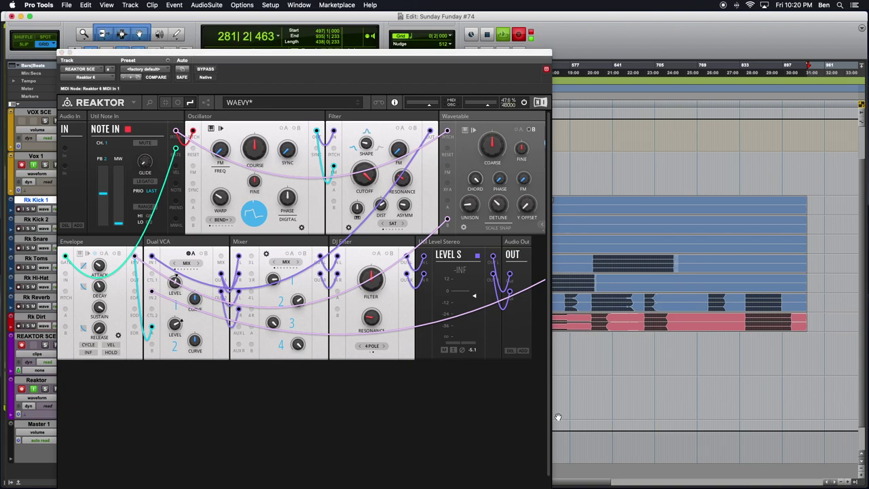
{"action": "left_click_drag", "start_coordinate": [503, 61], "coordinate": [509, 23]}
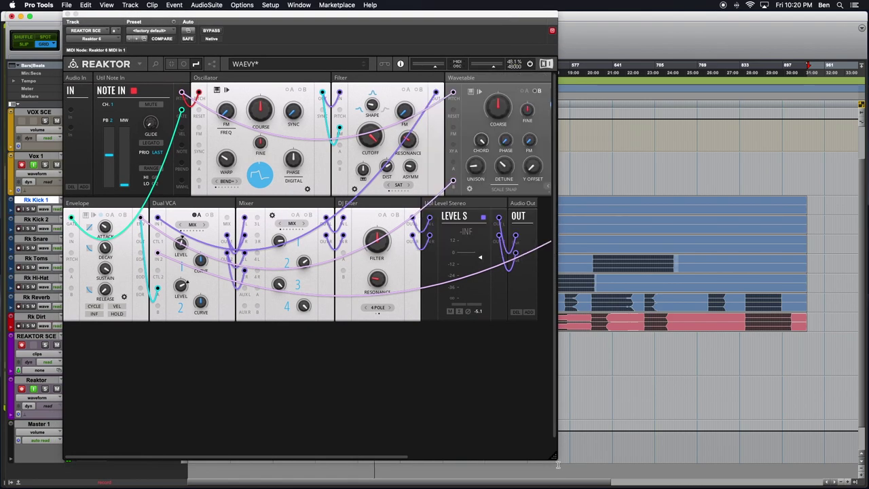
{"action": "left_click_drag", "start_coordinate": [559, 464], "coordinate": [812, 335]}
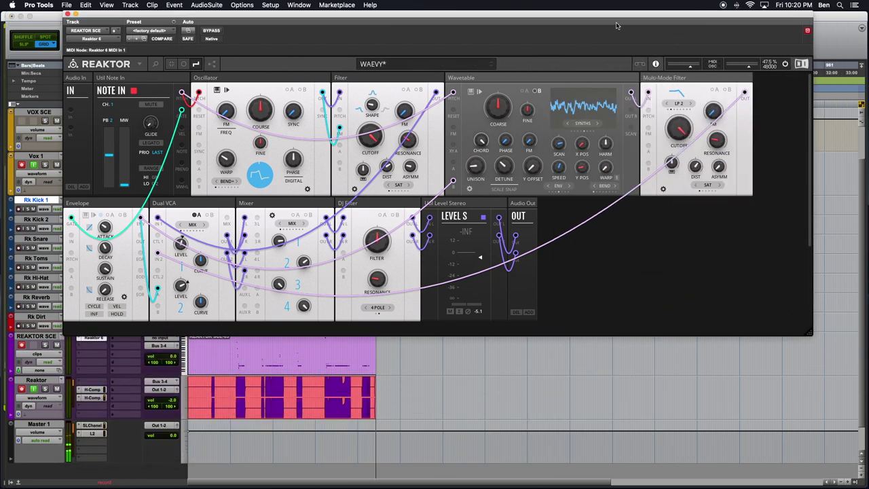
{"action": "left_click_drag", "start_coordinate": [605, 17], "coordinate": [614, 128]}
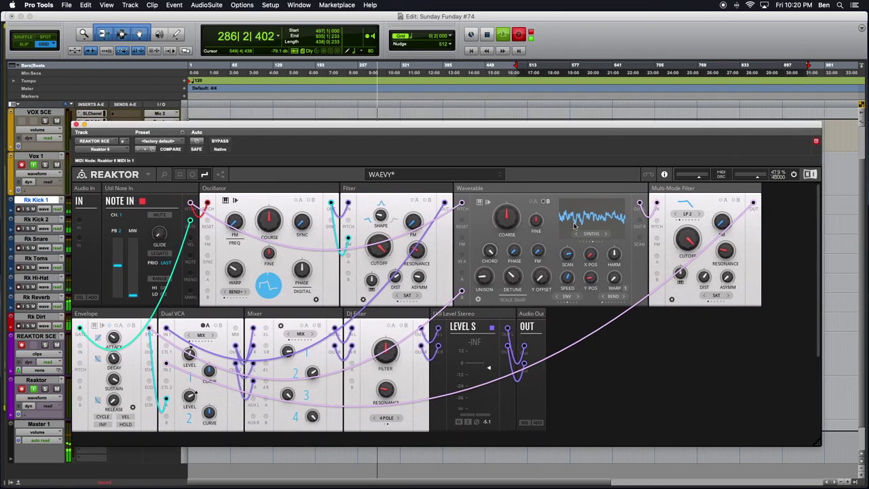
Step: Place the Wavetable before the Envelope in the rack's second row, and turn Mixer channel 1 down to 0
{"action": "left_click_drag", "start_coordinate": [495, 196], "coordinate": [297, 333]}
{"action": "left_click_drag", "start_coordinate": [115, 315], "coordinate": [310, 316]}
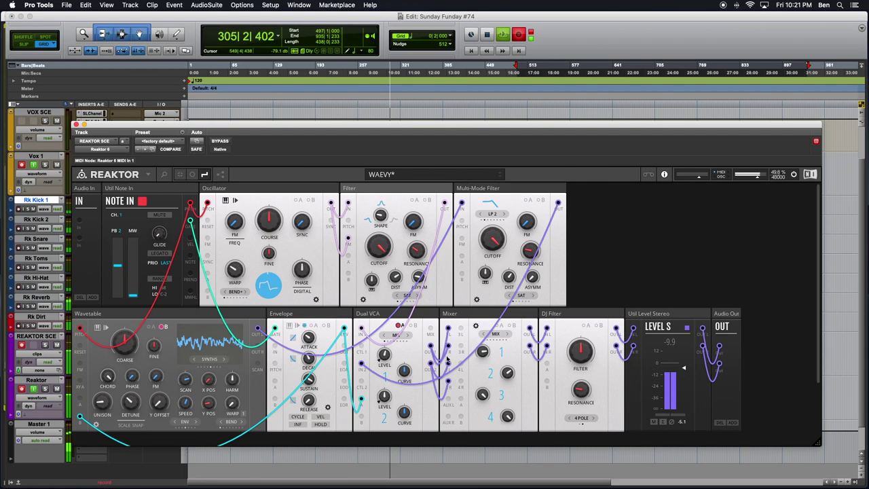
{"action": "left_click_drag", "start_coordinate": [416, 321], "coordinate": [417, 321]}
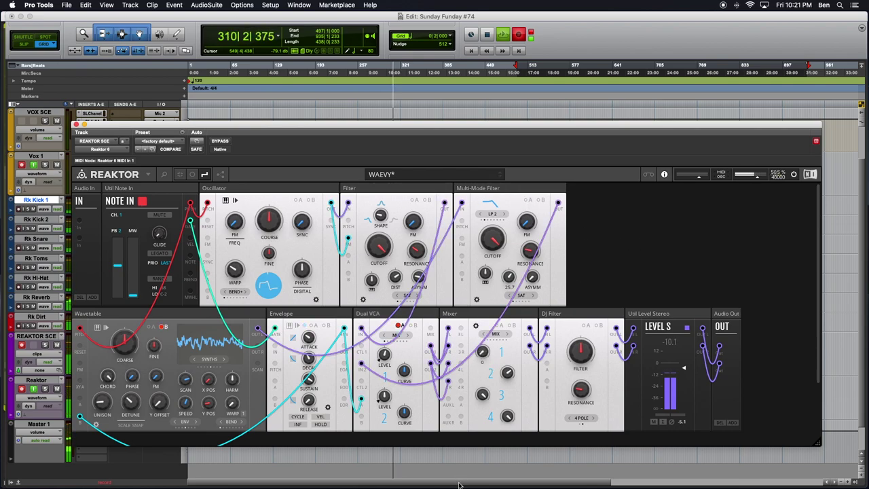
{"action": "left_click_drag", "start_coordinate": [481, 358], "coordinate": [483, 389]}
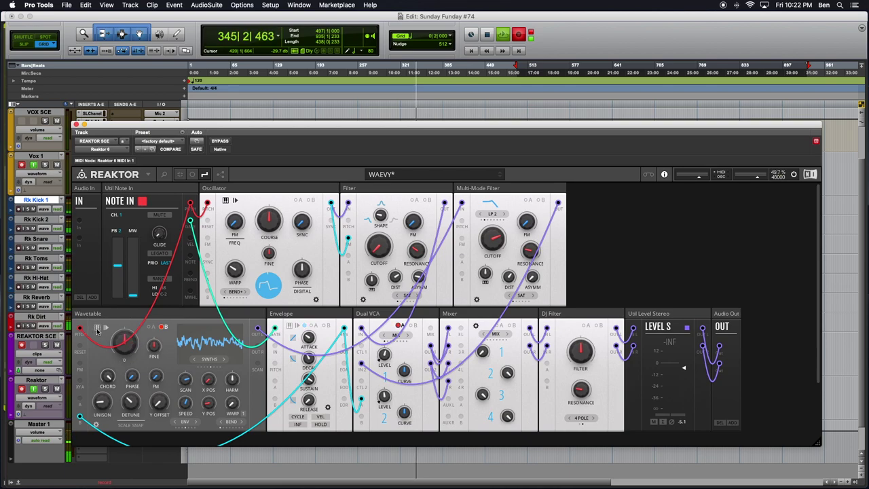
Step: Wire the Wavetable's Out R into the Dual VCA's In 2, and raise the Wavetable's Unison to 28.9
{"action": "left_click", "coordinate": [250, 321]}
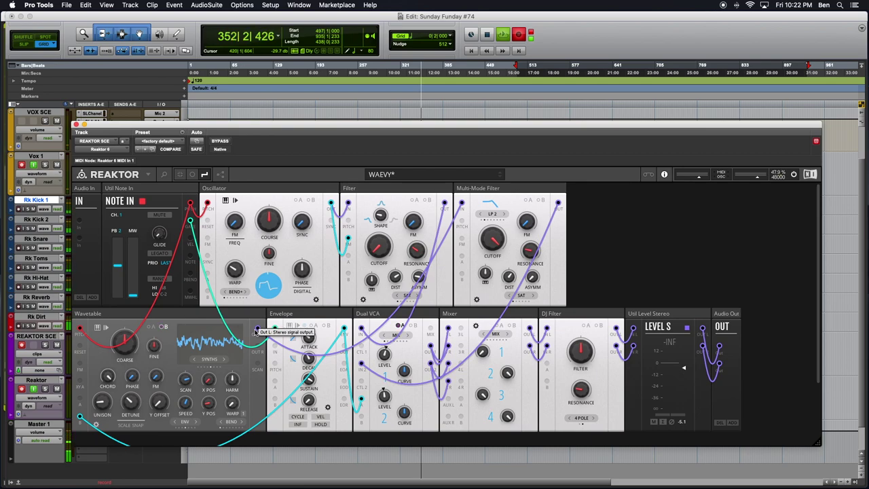
{"action": "left_click_drag", "start_coordinate": [258, 348], "coordinate": [363, 367]}
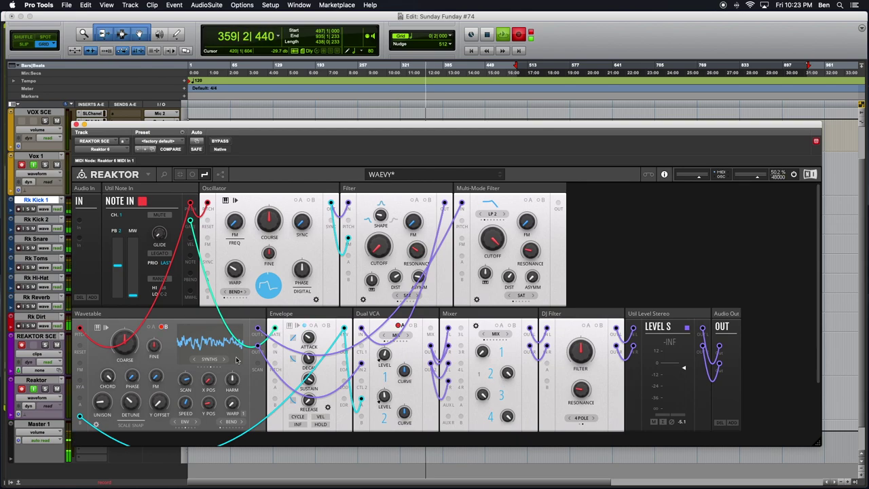
{"action": "left_click", "coordinate": [172, 316]}
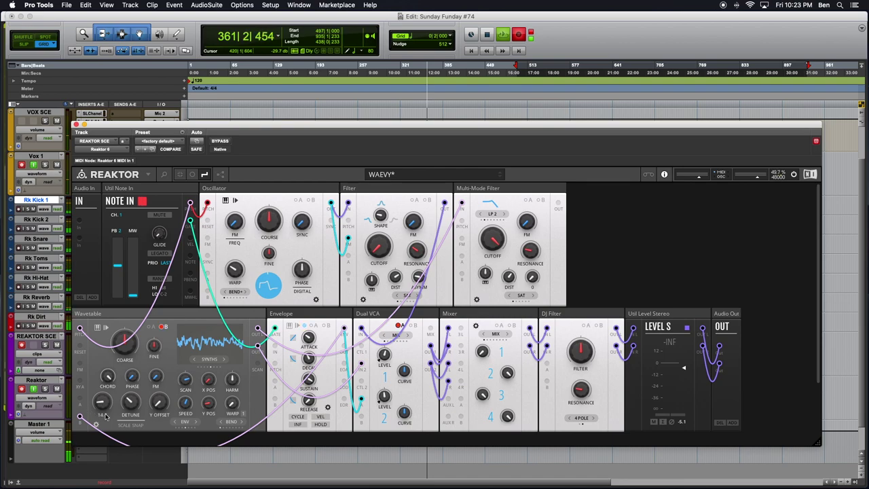
{"action": "left_click_drag", "start_coordinate": [231, 405], "coordinate": [233, 426]}
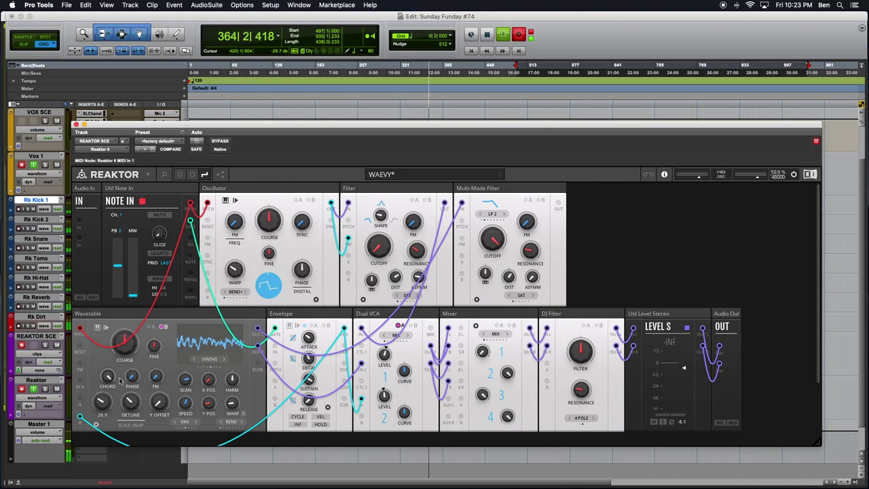
Step: Add a Toy Box Floor Shakers Pack OSC-Wavetable after the Multi-Mode Filter, and wire Note In's Pitch to it in red
{"action": "double_click", "coordinate": [608, 253]}
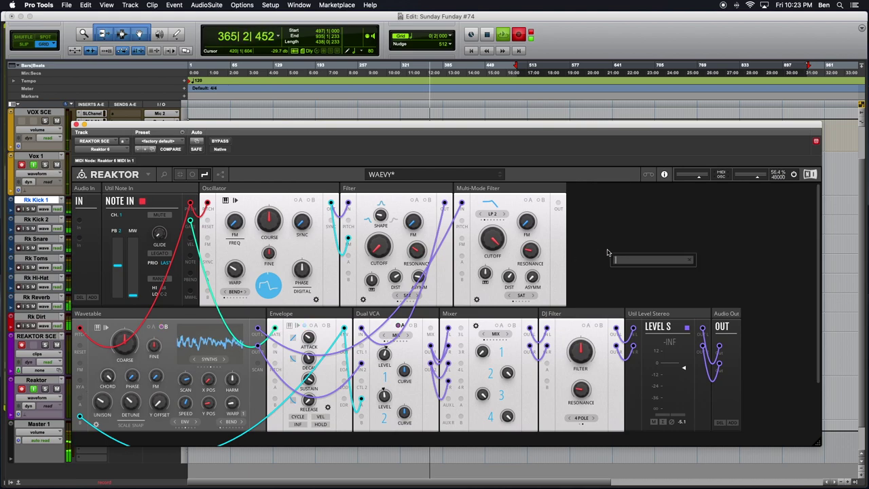
{"action": "type", "text": "Wave"}
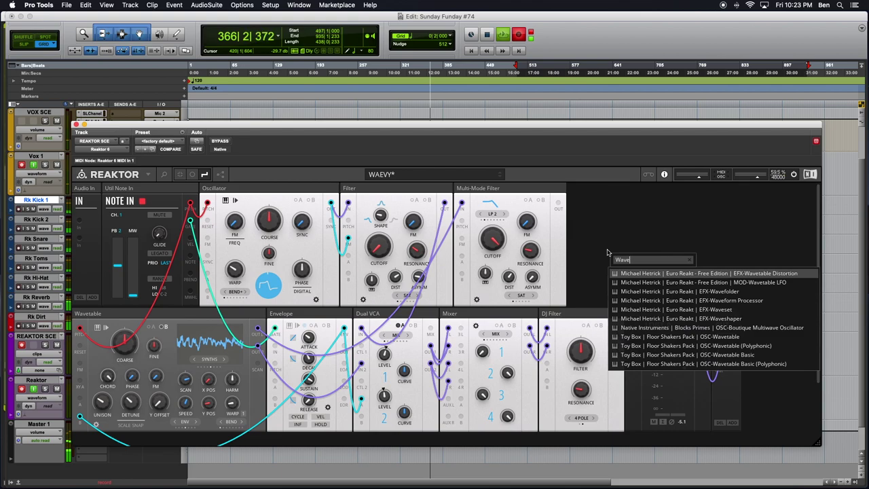
{"action": "left_click", "coordinate": [728, 338]}
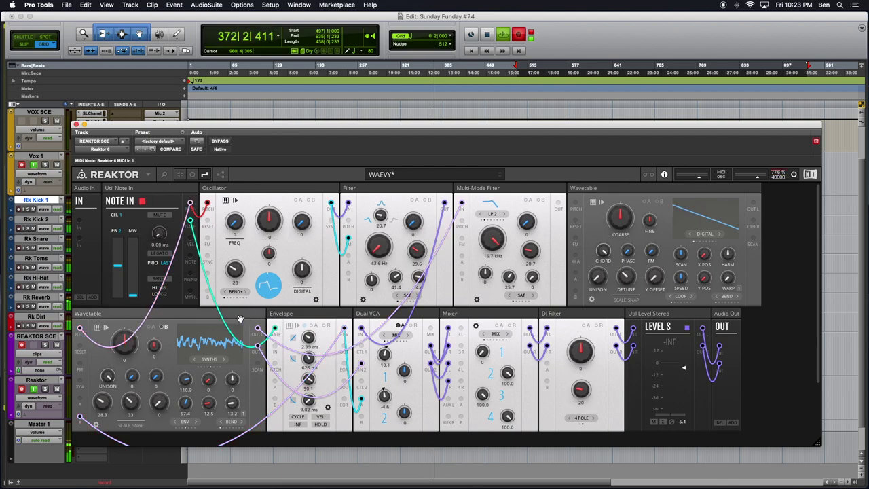
{"action": "left_click_drag", "start_coordinate": [191, 204], "coordinate": [576, 204]}
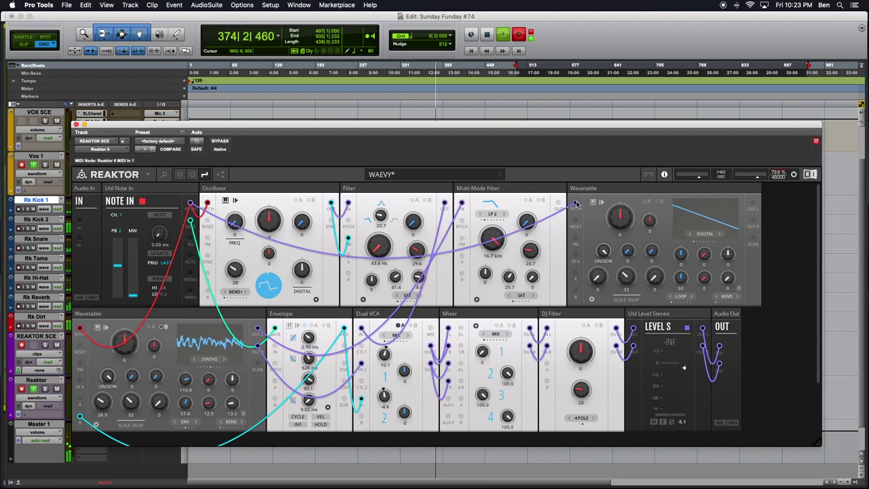
{"action": "right_click", "coordinate": [576, 204]}
{"action": "mouse_move", "coordinate": [612, 203]}
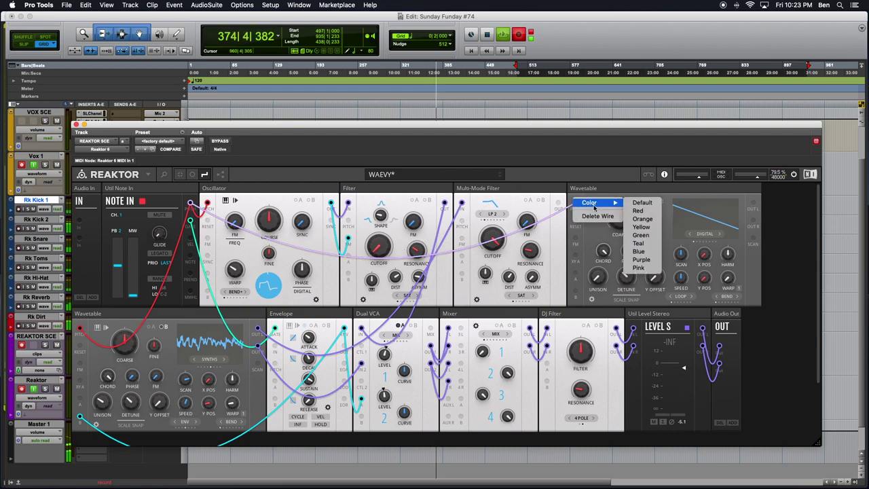
{"action": "left_click", "coordinate": [639, 211]}
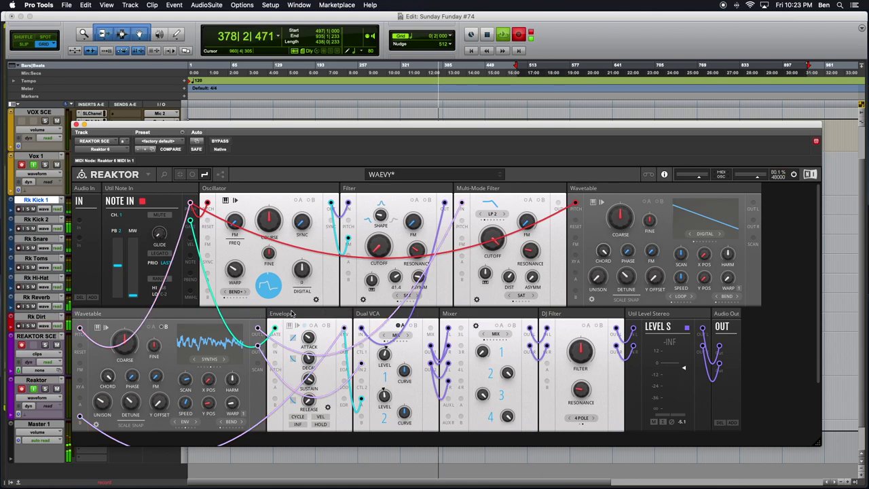
Step: Replace the old Wavetable with the new one before the Envelope, and wire its Out L to the Dual VCA's In 2 in purple
{"action": "left_click_drag", "start_coordinate": [250, 318], "coordinate": [96, 328]}
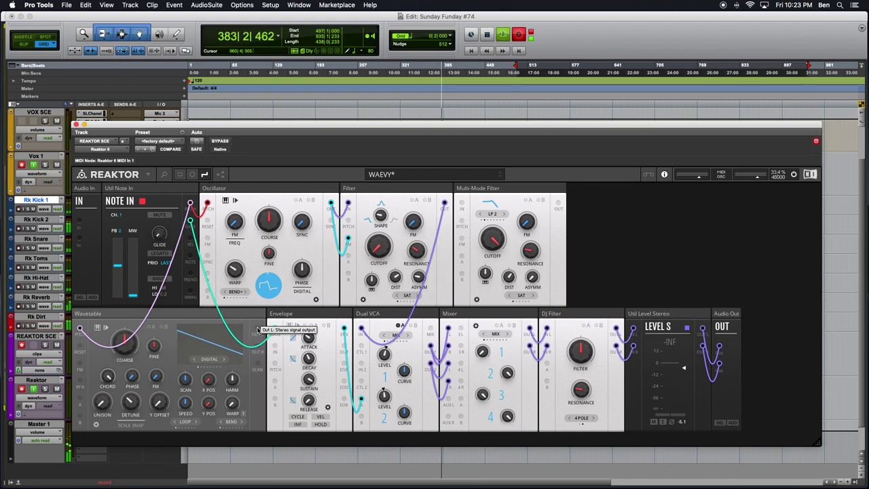
{"action": "left_click_drag", "start_coordinate": [258, 330], "coordinate": [362, 366]}
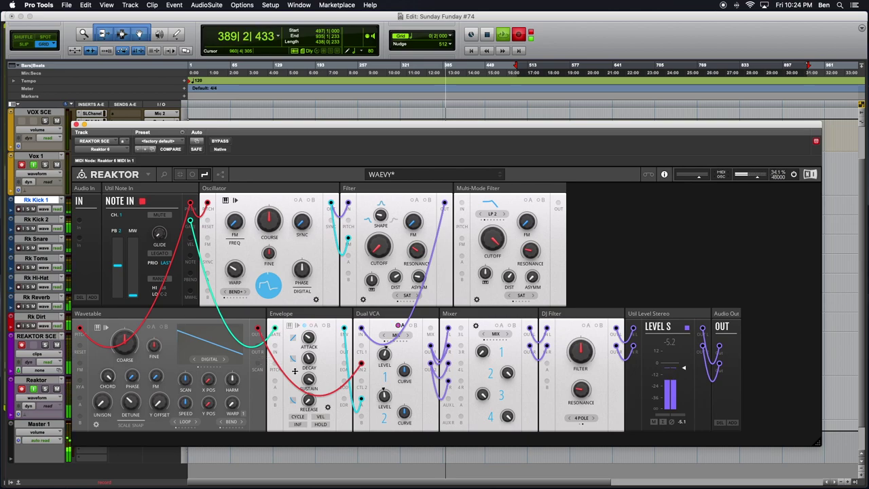
{"action": "right_click", "coordinate": [362, 365]}
{"action": "mouse_move", "coordinate": [387, 365]}
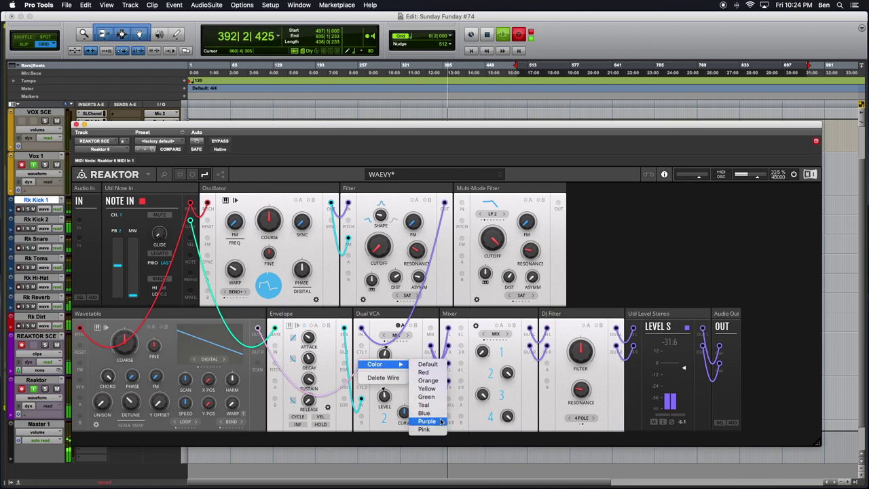
{"action": "left_click", "coordinate": [424, 405]}
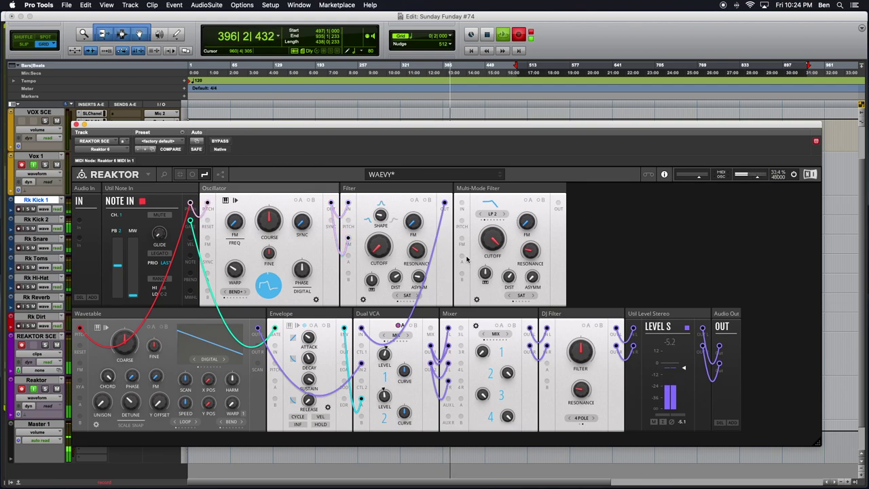
{"action": "mouse_move", "coordinate": [508, 390]}
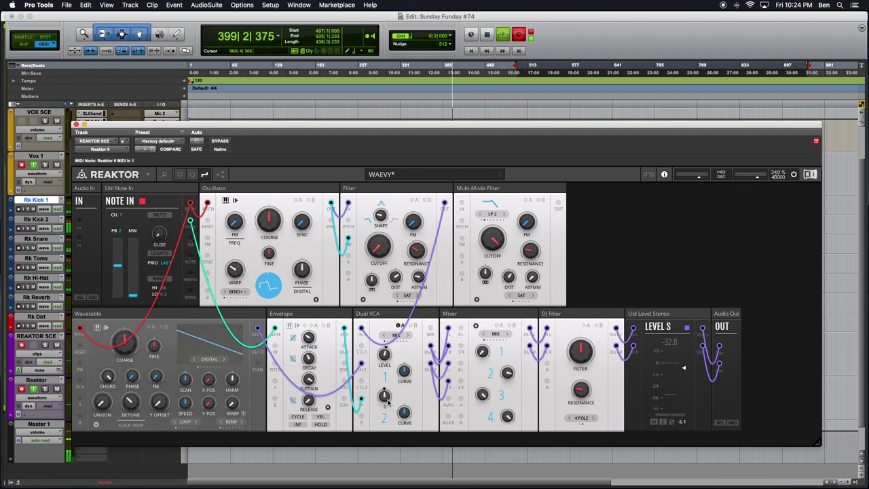
{"action": "mouse_move", "coordinate": [385, 397]}
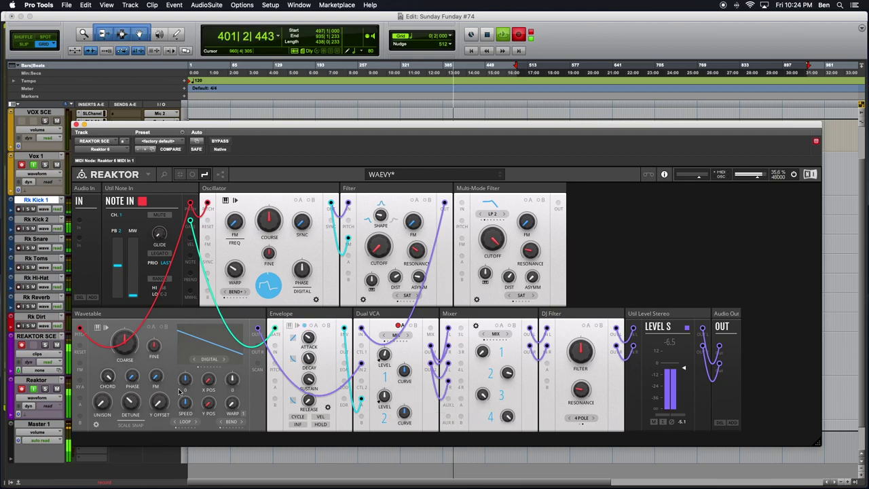
Step: Set the Wavetable's Scan to 68.7, auditioning the Analog table before returning to the Digital one
{"action": "mouse_move", "coordinate": [184, 384]}
{"action": "left_mouse_down"}
{"action": "mouse_move", "coordinate": [196, 381]}
{"action": "mouse_move", "coordinate": [201, 487]}
{"action": "mouse_move", "coordinate": [182, 381]}
{"action": "left_mouse_up"}
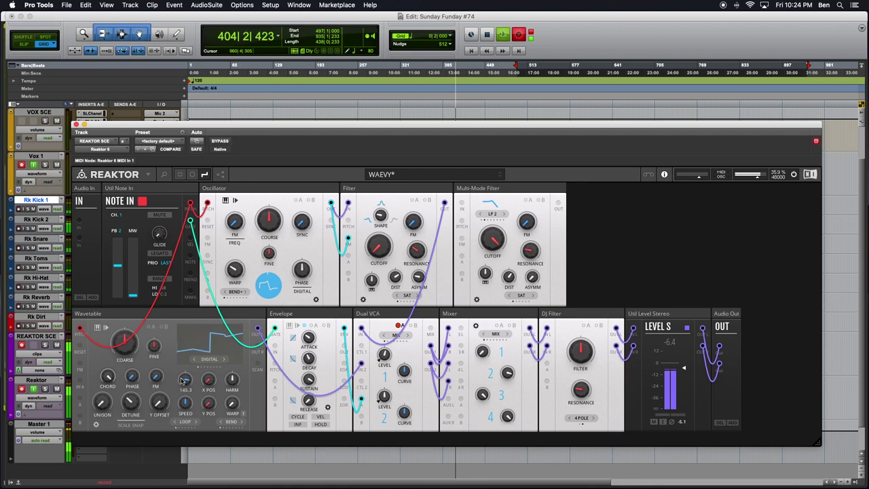
{"action": "left_click", "coordinate": [225, 361]}
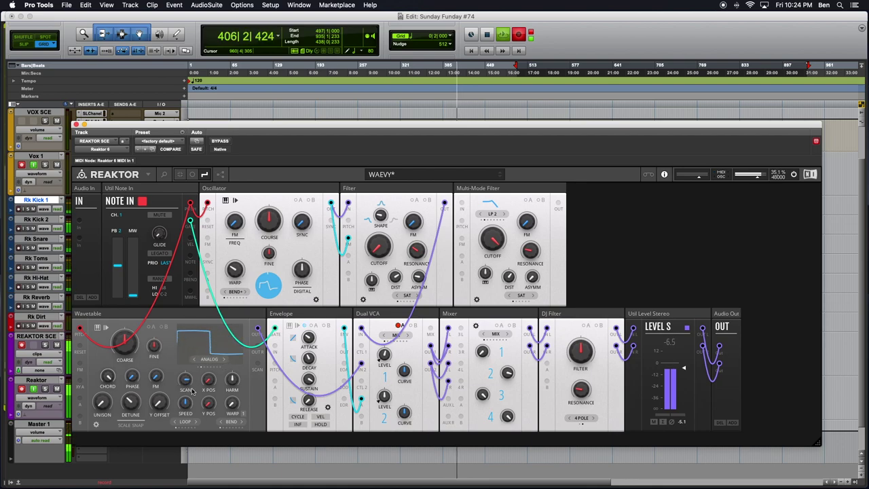
{"action": "left_click", "coordinate": [194, 359]}
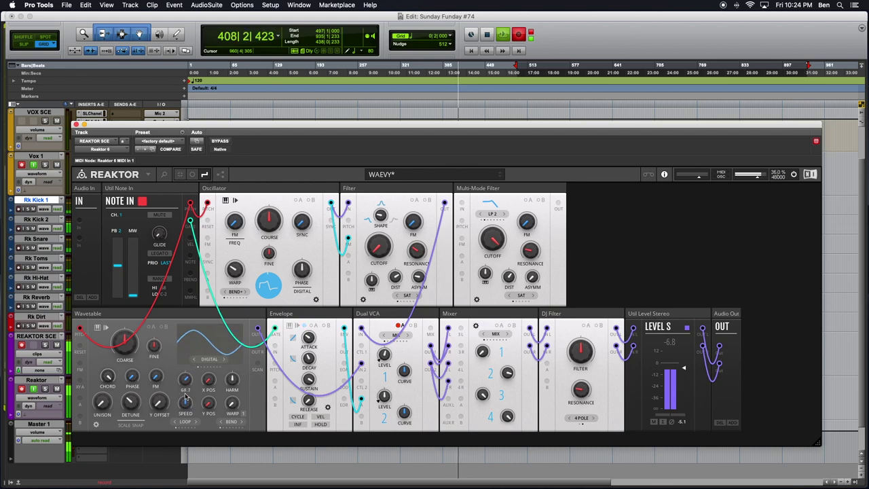
Step: Set the Wavetable's X Pos to 34.7 and raise its Y Pos to 79.6
{"action": "left_click_drag", "start_coordinate": [211, 358], "coordinate": [210, 343]}
{"action": "left_click_drag", "start_coordinate": [210, 403], "coordinate": [207, 356]}
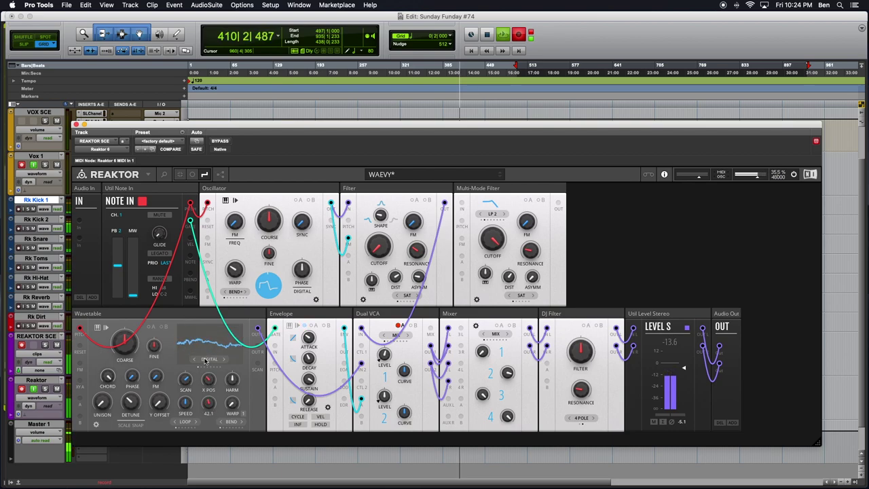
{"action": "left_click_drag", "start_coordinate": [201, 312], "coordinate": [201, 312]}
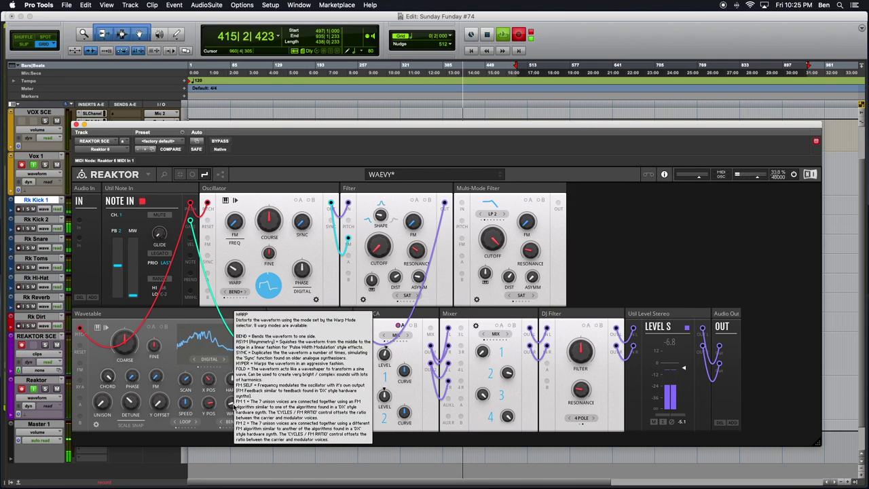
Step: Sweep the DJ Filter's Filter control up to 100 and bring it back to the centre
{"action": "left_click_drag", "start_coordinate": [582, 350], "coordinate": [583, 370]}
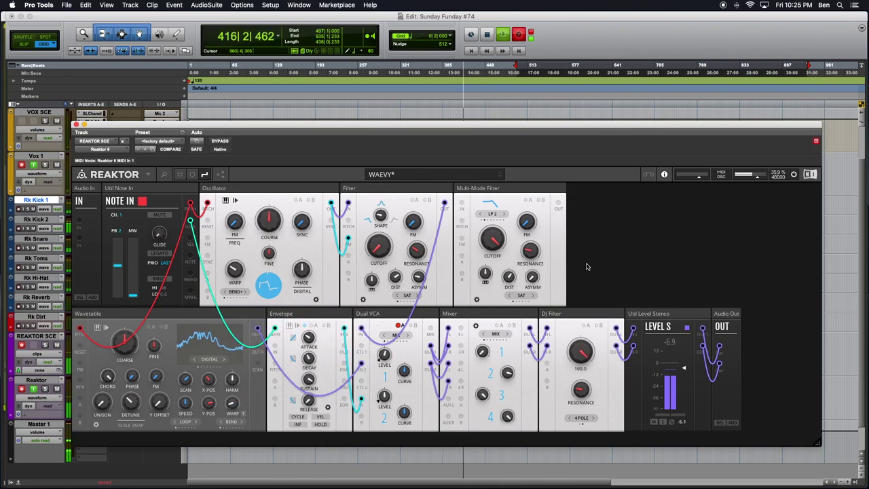
{"action": "left_click_drag", "start_coordinate": [584, 411], "coordinate": [585, 388]}
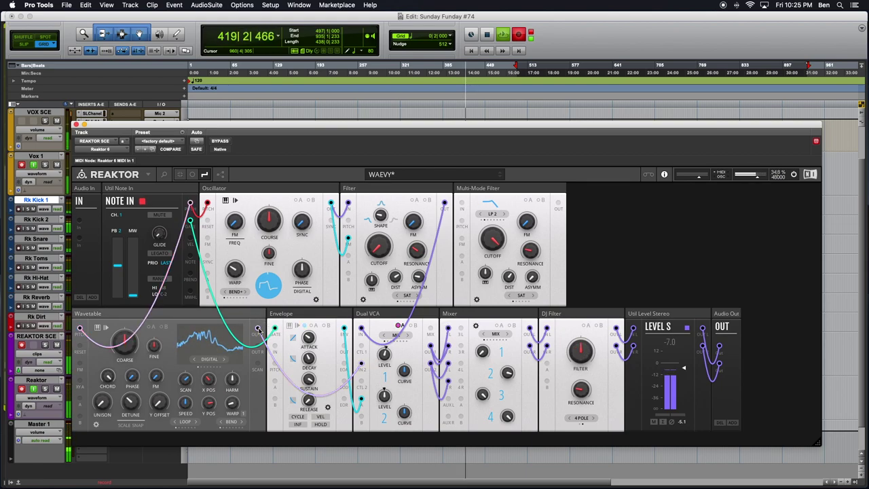
Step: Route the Wavetable's Out L through the Multi-Mode Filter, wiring the filter's Out to the Dual VCA's In 2
{"action": "left_click_drag", "start_coordinate": [439, 247], "coordinate": [461, 203]}
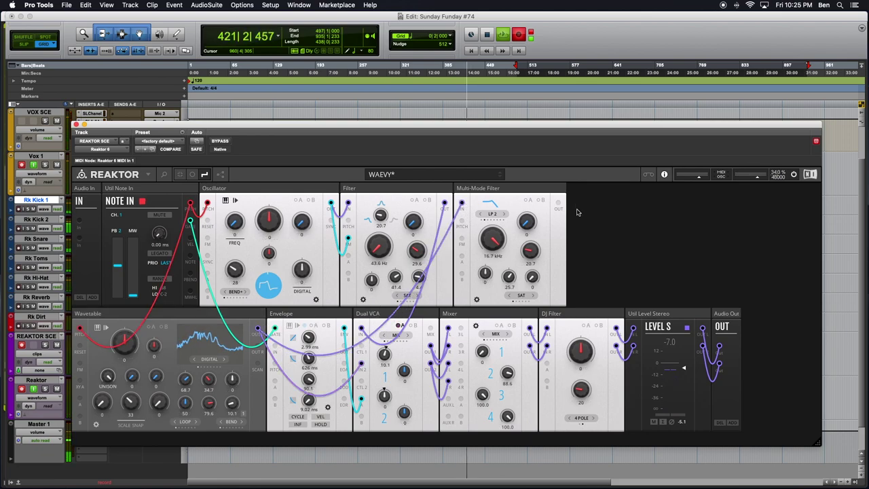
{"action": "left_click_drag", "start_coordinate": [488, 345], "coordinate": [364, 364]}
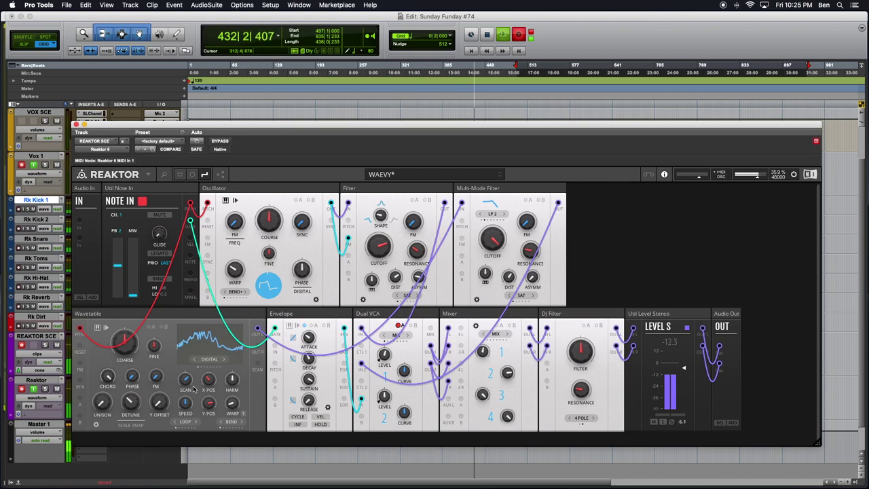
Step: Sweep the Wavetable's Warp down to 0 and up to 64.8
{"action": "left_click_drag", "start_coordinate": [234, 406], "coordinate": [233, 318]}
{"action": "left_click_drag", "start_coordinate": [229, 348], "coordinate": [231, 329]}
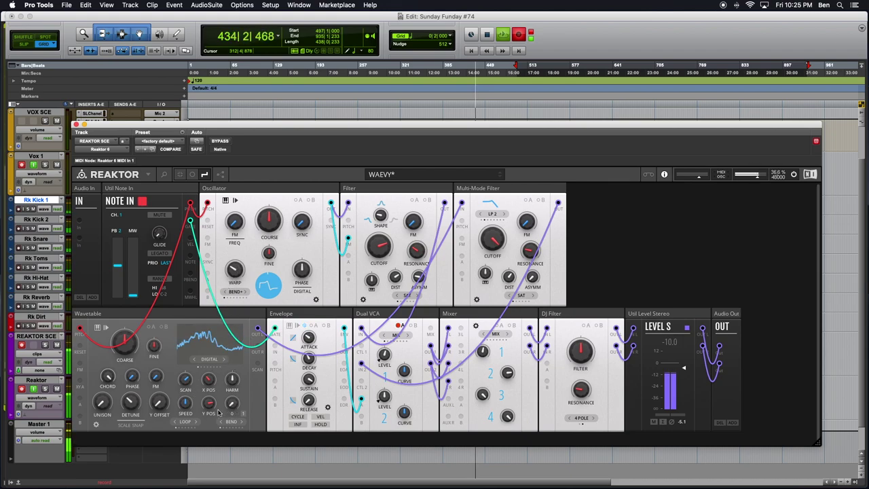
{"action": "left_click_drag", "start_coordinate": [213, 309], "coordinate": [208, 424]}
{"action": "left_click_drag", "start_coordinate": [220, 386], "coordinate": [250, 334]}
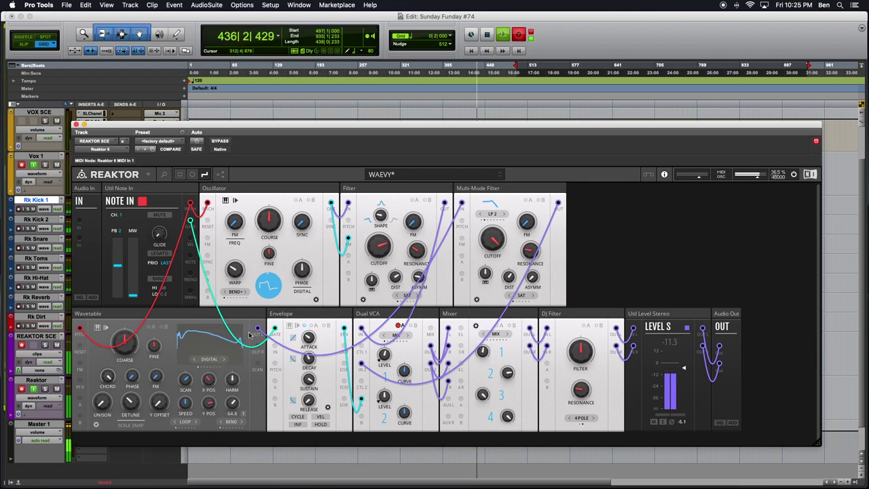
Step: Lower the Reaktor track's volume to about -25 dB, moving the plug-in window aside and back to reach the mix controls
{"action": "left_click_drag", "start_coordinate": [122, 127], "coordinate": [356, 120]}
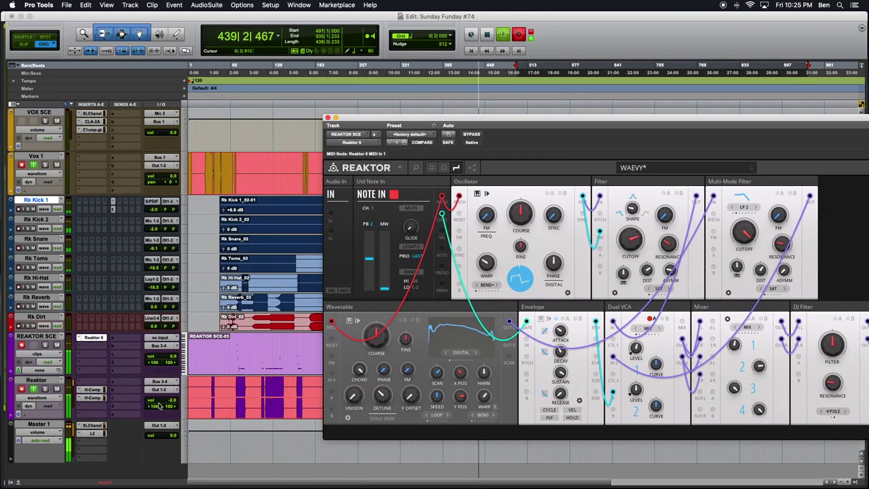
{"action": "left_click_drag", "start_coordinate": [159, 405], "coordinate": [158, 420]}
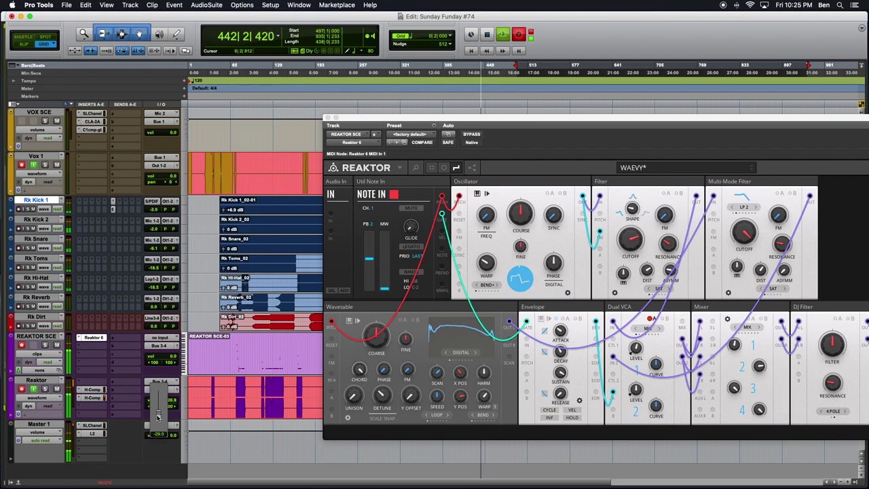
{"action": "left_click_drag", "start_coordinate": [157, 416], "coordinate": [157, 417]}
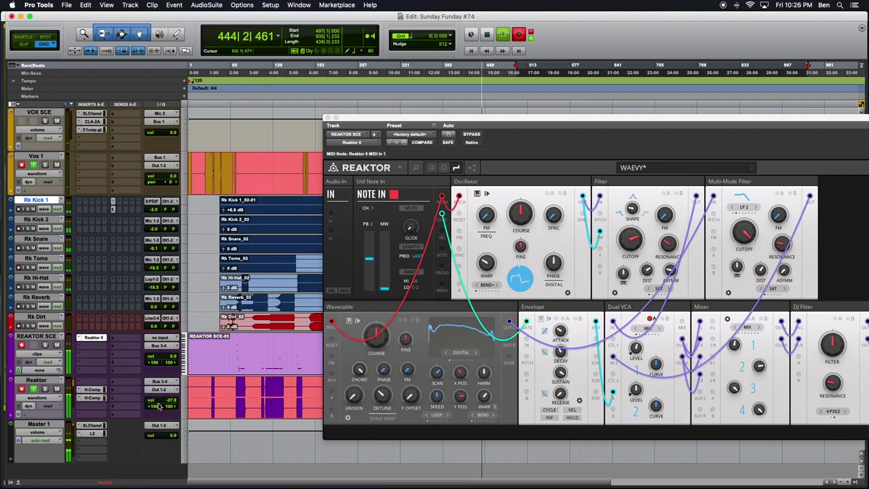
{"action": "left_click_drag", "start_coordinate": [162, 400], "coordinate": [162, 399]}
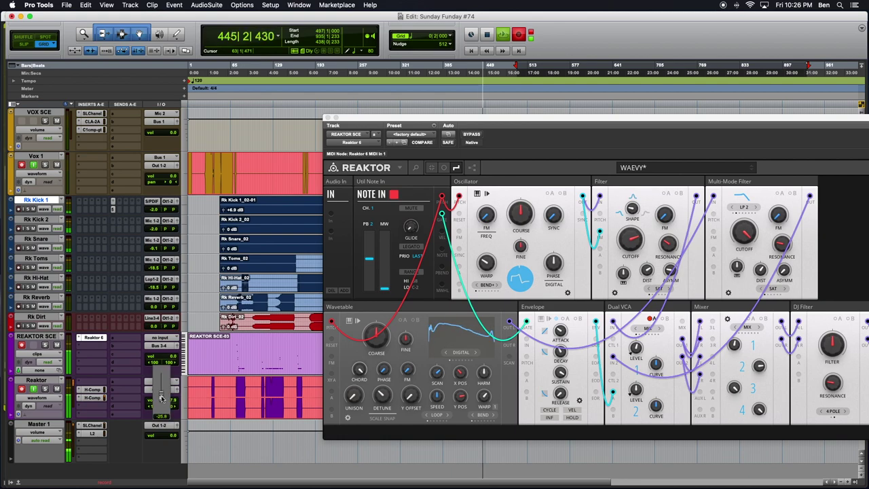
{"action": "left_click", "coordinate": [430, 167]}
{"action": "left_click_drag", "start_coordinate": [436, 119], "coordinate": [197, 96]}
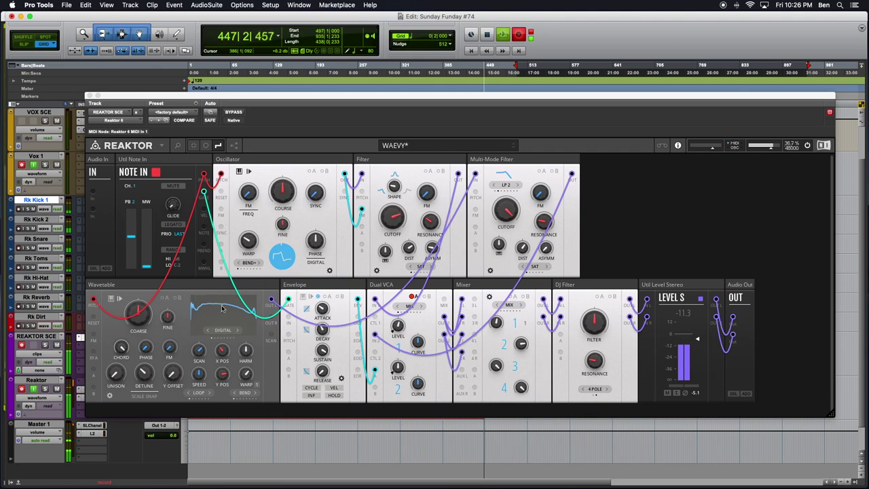
Step: Reposition the plug-in window and set the Wavetable's Warp to 11.3
{"action": "mouse_move", "coordinate": [246, 376]}
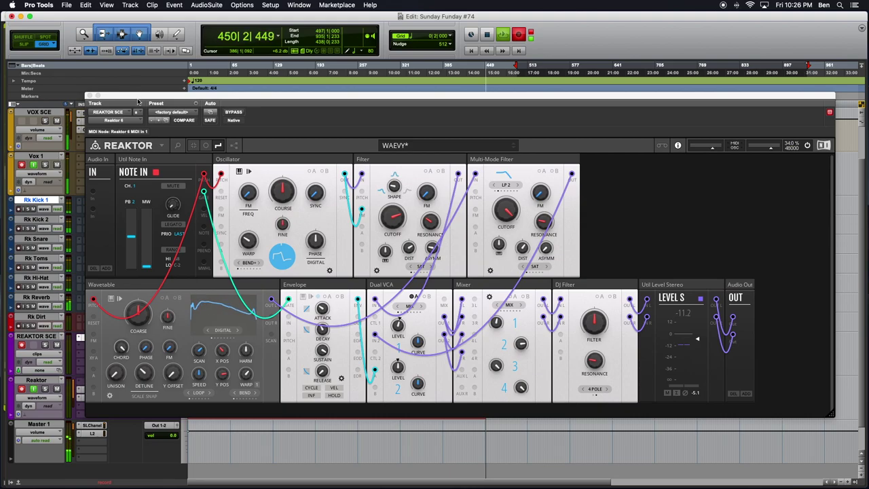
{"action": "left_click_drag", "start_coordinate": [138, 101], "coordinate": [124, 115]}
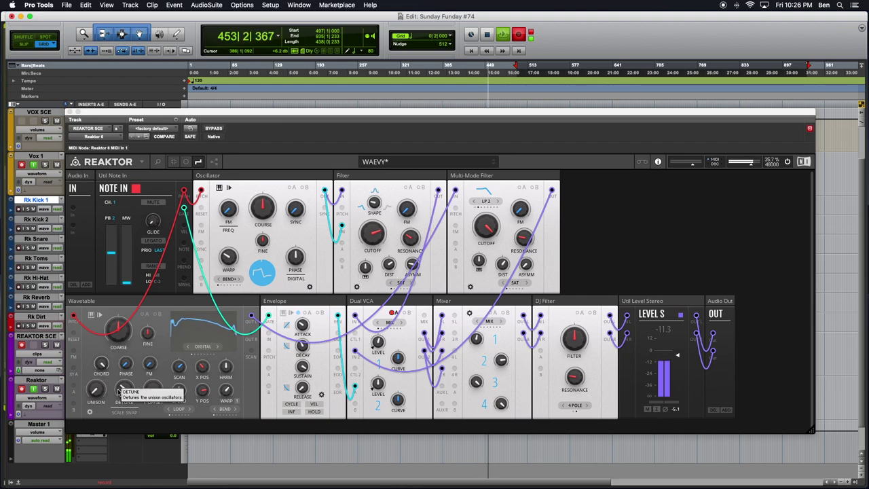
{"action": "left_click_drag", "start_coordinate": [118, 392], "coordinate": [136, 405]}
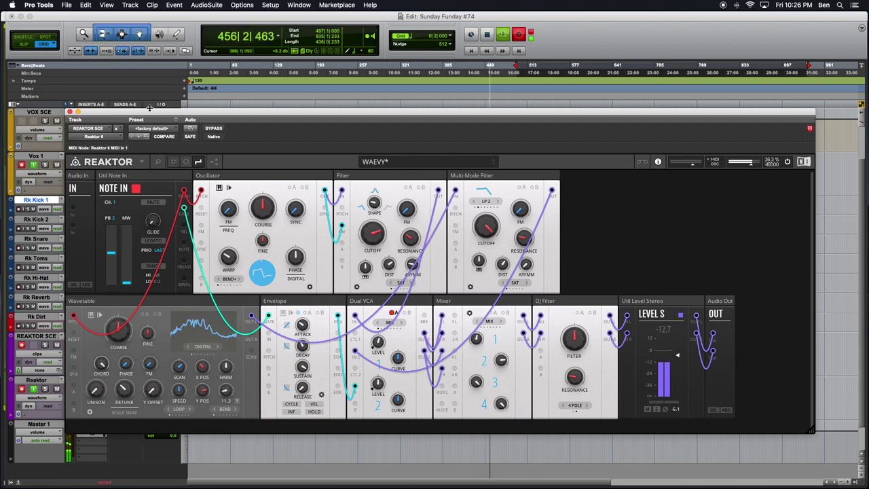
Step: Raise the Reaktor track's volume to -15.2 dB, moving the plug-in window away and back over the tracks
{"action": "left_click", "coordinate": [78, 349]}
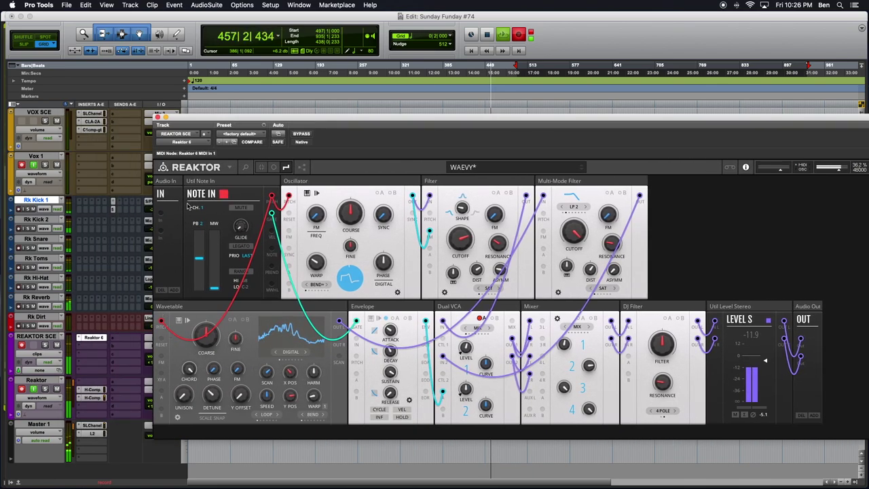
{"action": "left_click_drag", "start_coordinate": [193, 120], "coordinate": [287, 117]}
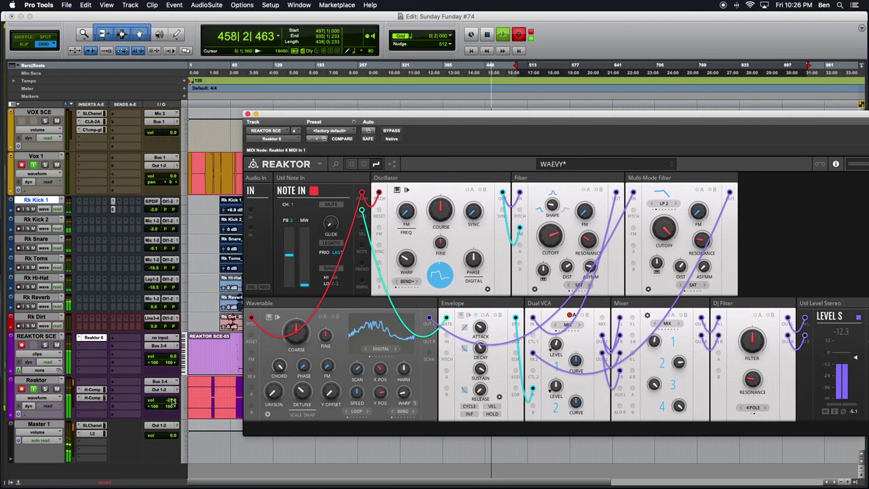
{"action": "left_click", "coordinate": [163, 400]}
{"action": "left_click_drag", "start_coordinate": [163, 399], "coordinate": [163, 396]}
{"action": "left_click_drag", "start_coordinate": [298, 119], "coordinate": [125, 112]}
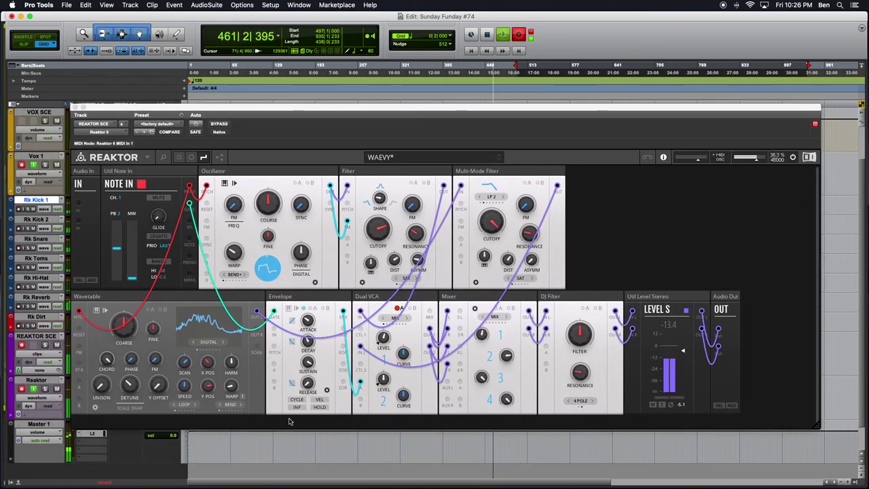
Step: Open the Reaktor track's second H-Comp, turn its Ratio up to 50 and partway back, and adjust Punch
{"action": "left_click_drag", "start_coordinate": [140, 110], "coordinate": [226, 114]}
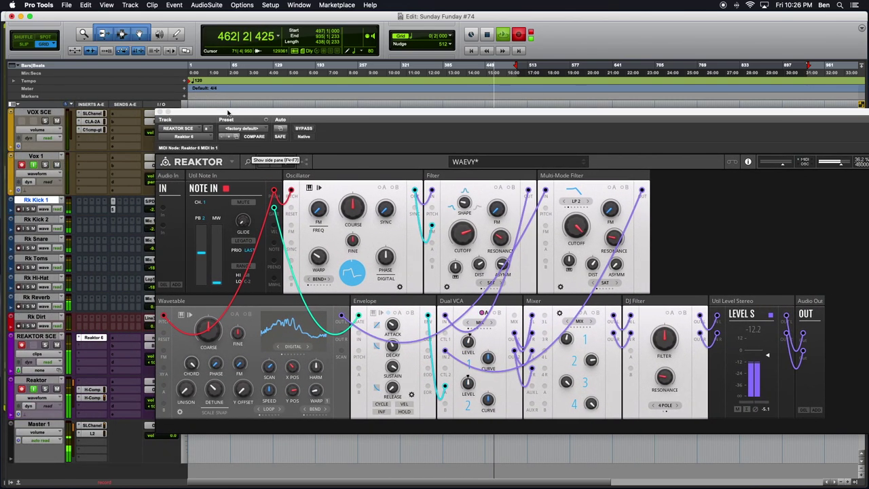
{"action": "left_click", "coordinate": [95, 397]}
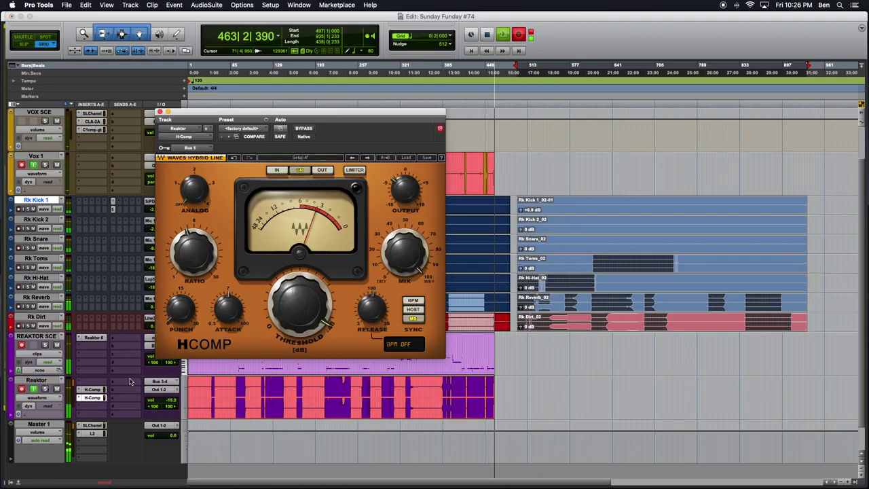
{"action": "left_click", "coordinate": [196, 252]}
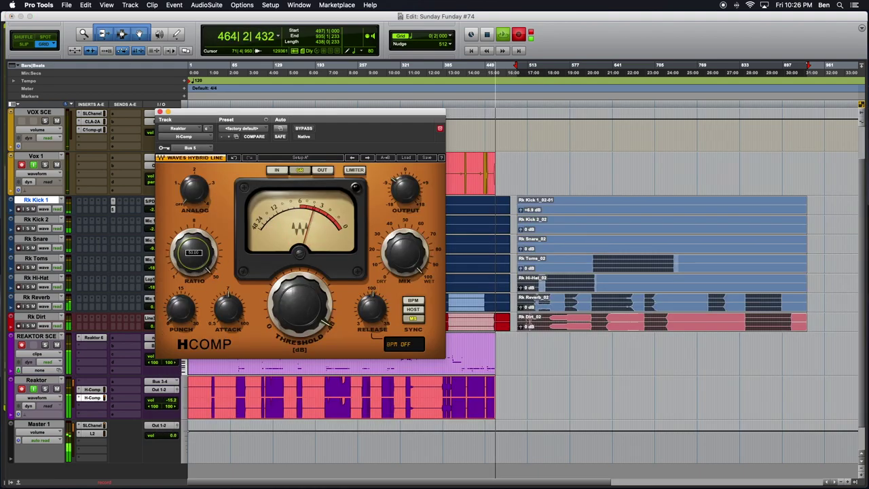
{"action": "left_click_drag", "start_coordinate": [196, 253], "coordinate": [195, 258]}
{"action": "left_click", "coordinate": [181, 309]}
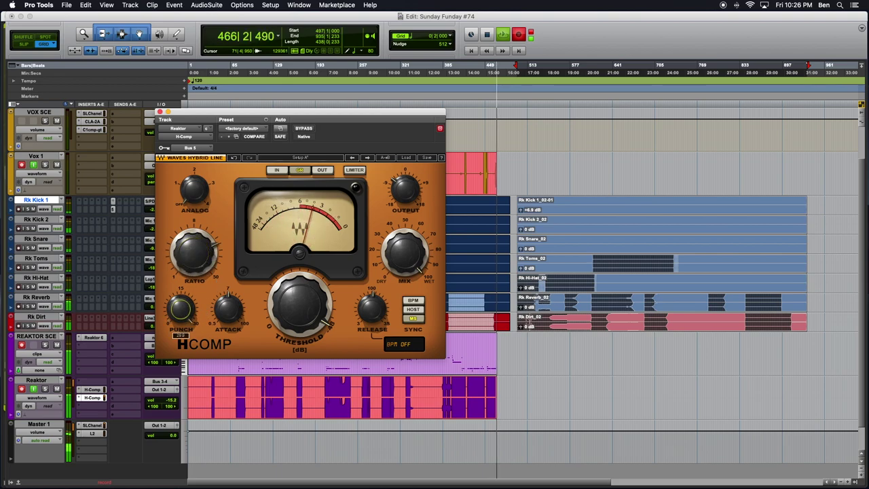
Step: Shorten the H-Comp's Release to about 3 ms and set its Attack to 0.50 ms
{"action": "left_click", "coordinate": [371, 309]}
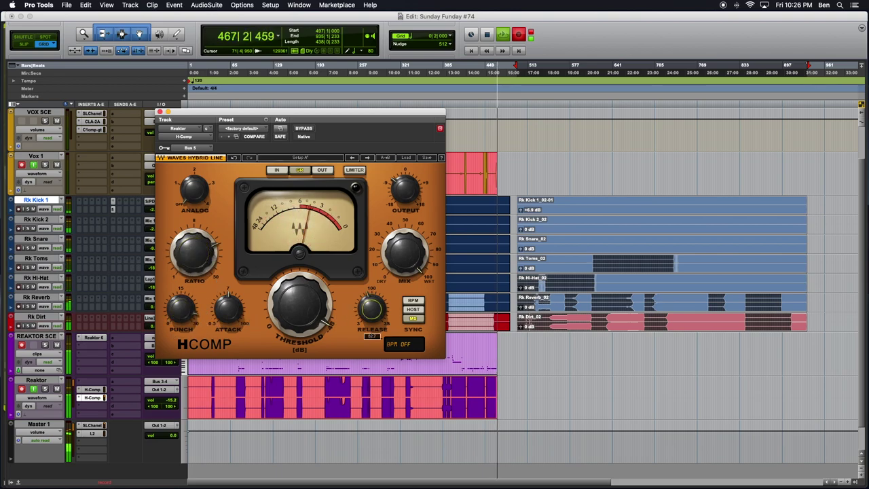
{"action": "mouse_move", "coordinate": [371, 309]}
{"action": "left_mouse_down"}
{"action": "mouse_move", "coordinate": [371, 299]}
{"action": "mouse_move", "coordinate": [371, 316]}
{"action": "left_mouse_up"}
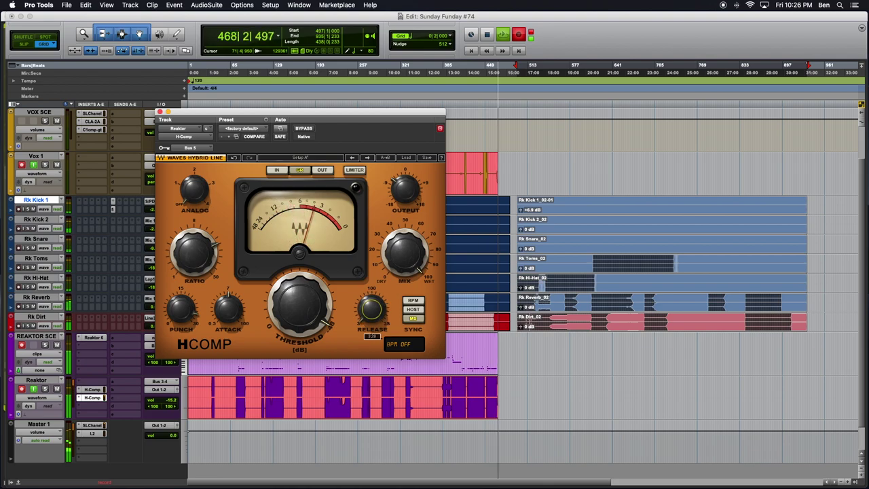
{"action": "left_click", "coordinate": [229, 309]}
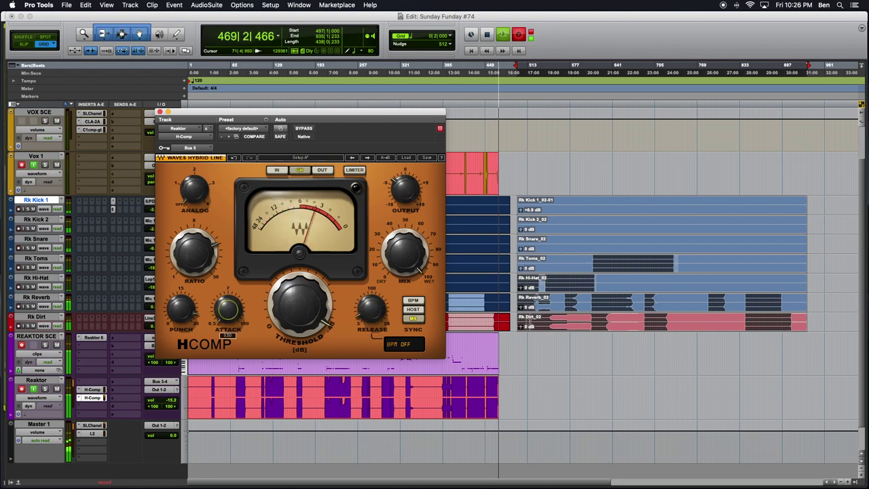
Step: Fine-tune the H-Comp's Punch, lower its Ratio to about 7, and readjust Attack
{"action": "left_click", "coordinate": [182, 310]}
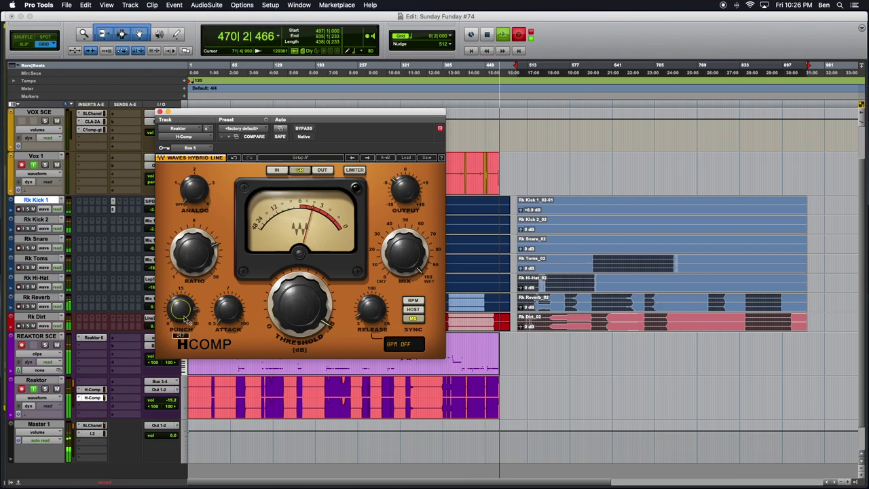
{"action": "left_click", "coordinate": [189, 270]}
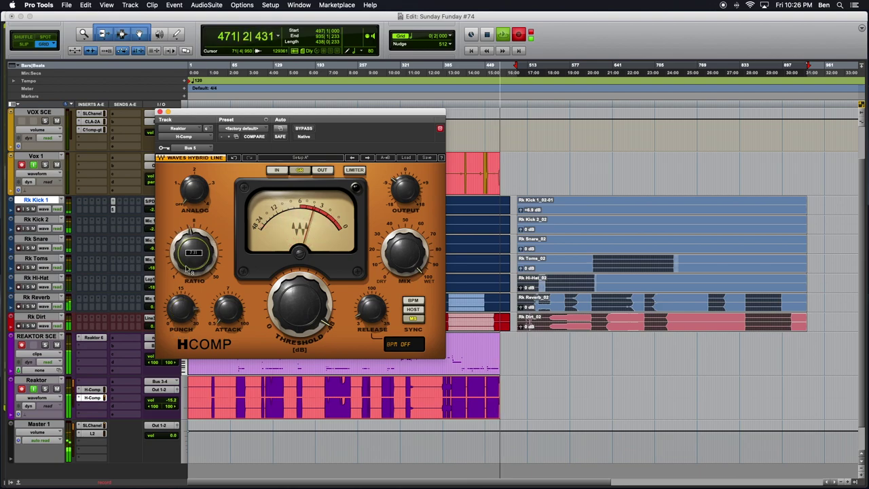
{"action": "left_click", "coordinate": [217, 314]}
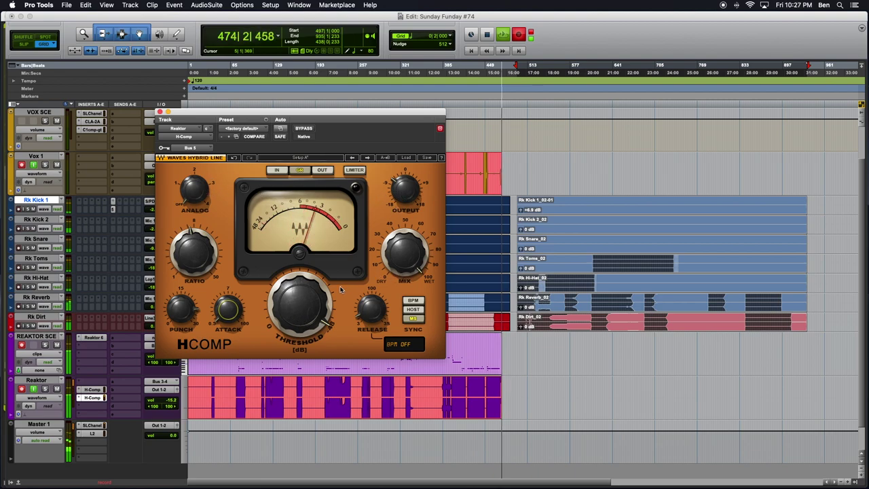
Step: Rebalance the H-Comp's Release and Threshold, and readjust its Attack and Punch
{"action": "left_click", "coordinate": [370, 311]}
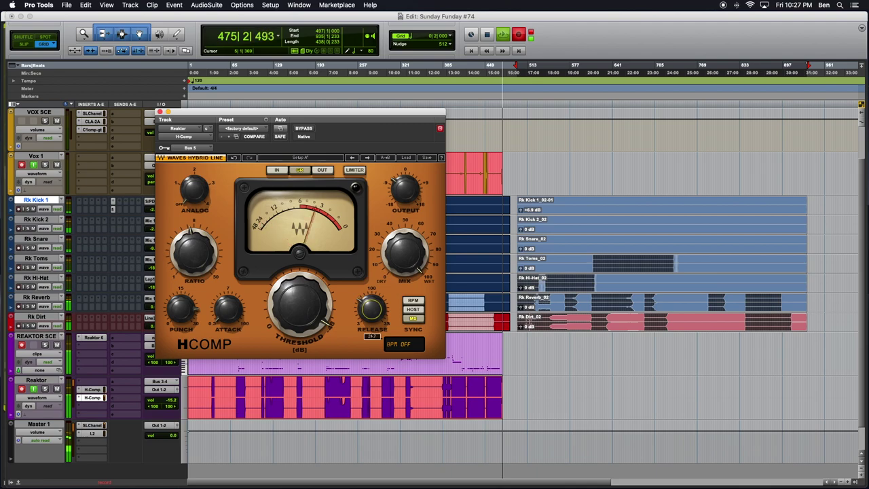
{"action": "mouse_move", "coordinate": [369, 312]}
{"action": "left_mouse_down"}
{"action": "mouse_move", "coordinate": [372, 332]}
{"action": "mouse_move", "coordinate": [371, 313]}
{"action": "left_mouse_up"}
{"action": "left_click", "coordinate": [372, 310]}
{"action": "left_click_drag", "start_coordinate": [299, 305], "coordinate": [300, 325]}
{"action": "left_click", "coordinate": [228, 309]}
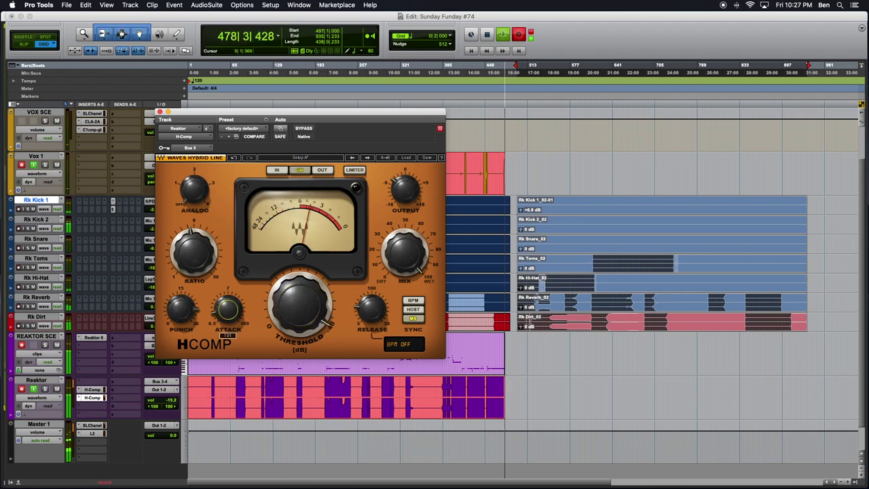
{"action": "left_click", "coordinate": [181, 309]}
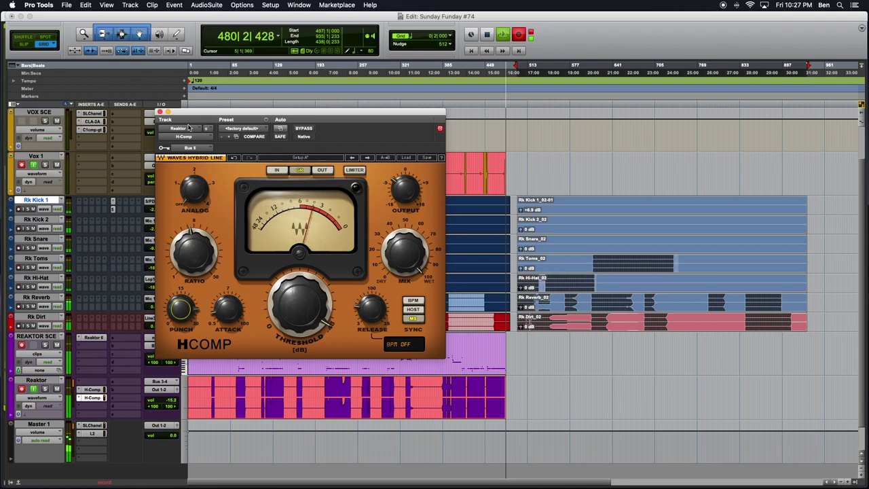
Step: Close the H-Comp and lower the Reaktor track's volume to about -17.2 dB
{"action": "left_click", "coordinate": [159, 112]}
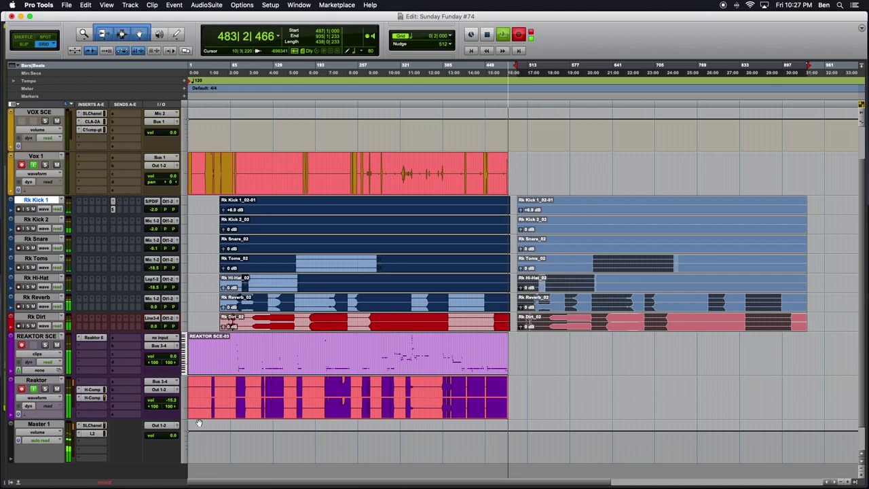
{"action": "left_click", "coordinate": [164, 401]}
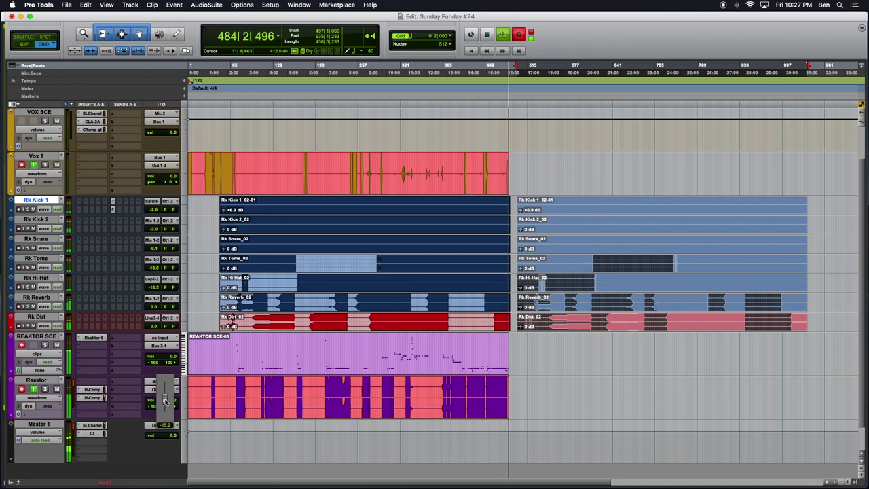
{"action": "left_click_drag", "start_coordinate": [165, 402], "coordinate": [165, 405]}
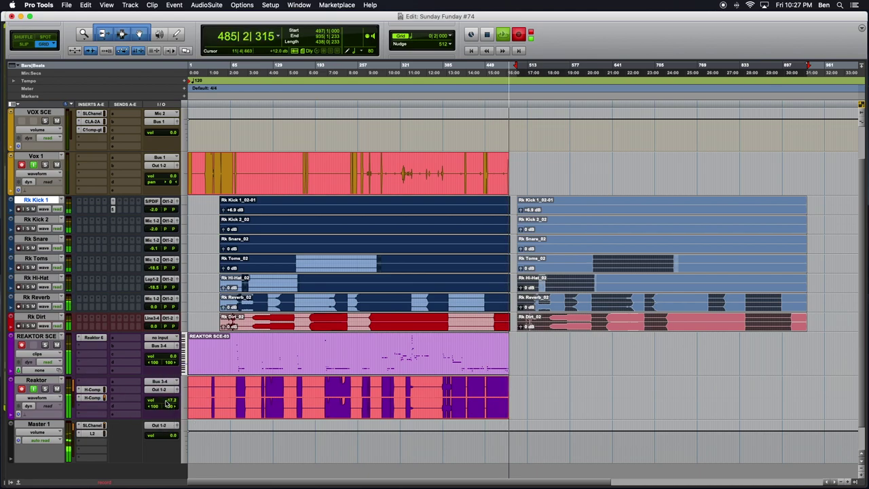
Step: Open the Reaktor 6 rack and assign the Wavetable's Warp to a controller with MIDI & OSC Learn
{"action": "left_click", "coordinate": [102, 338]}
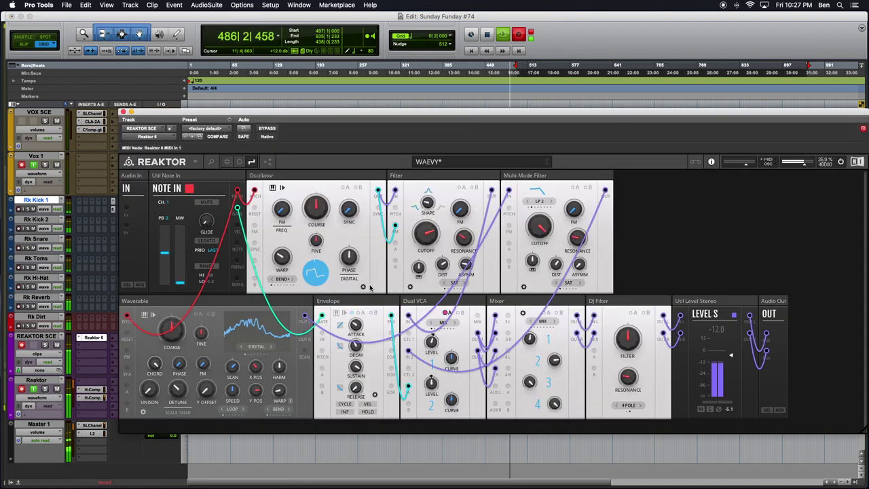
{"action": "mouse_move", "coordinate": [279, 391]}
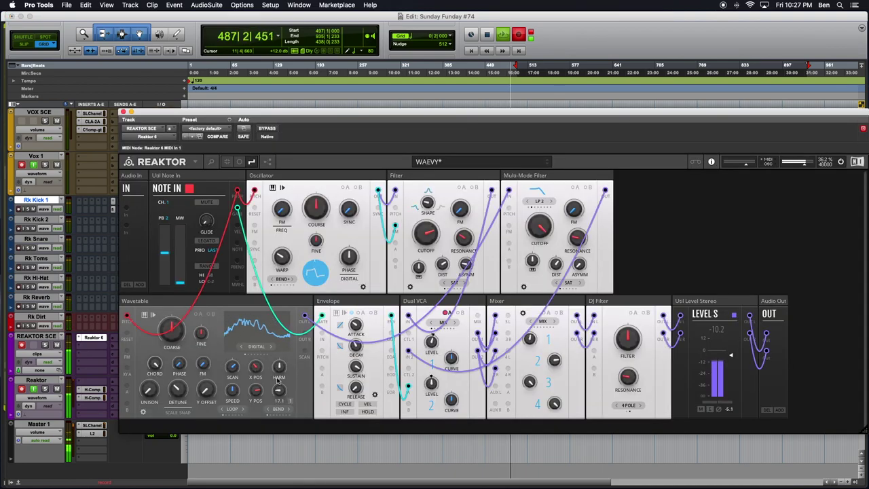
{"action": "left_click_drag", "start_coordinate": [273, 384], "coordinate": [280, 387]}
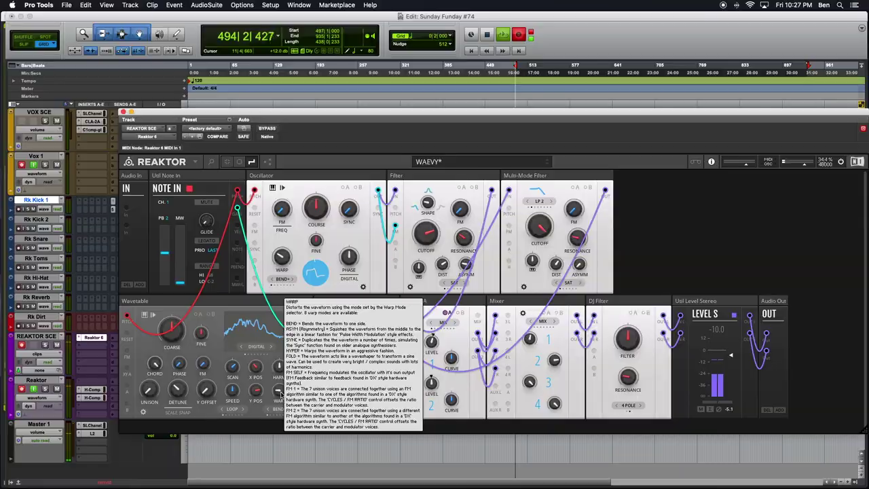
{"action": "mouse_move", "coordinate": [277, 394]}
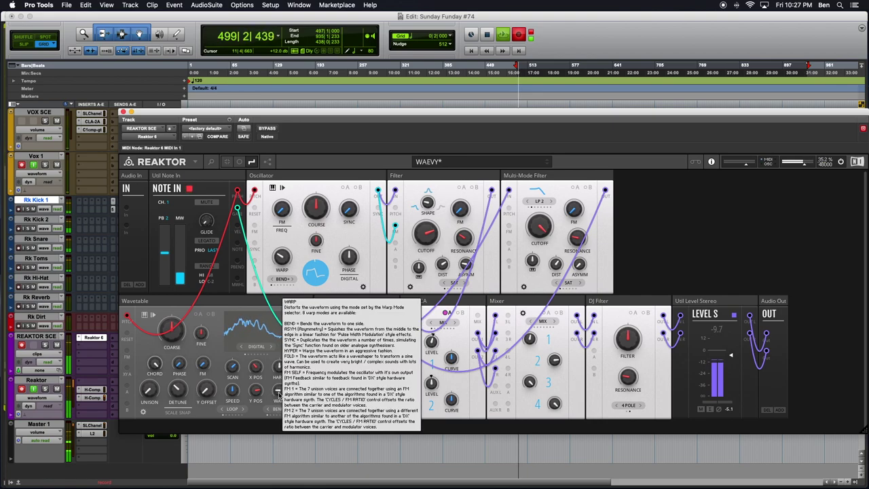
{"action": "right_click", "coordinate": [278, 394]}
{"action": "left_click", "coordinate": [289, 402]}
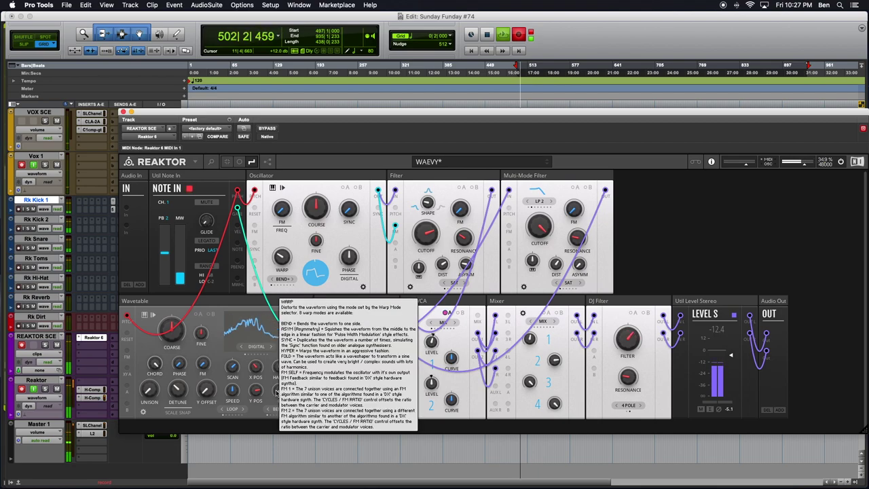
{"action": "right_click", "coordinate": [278, 394]}
{"action": "left_click", "coordinate": [289, 402]}
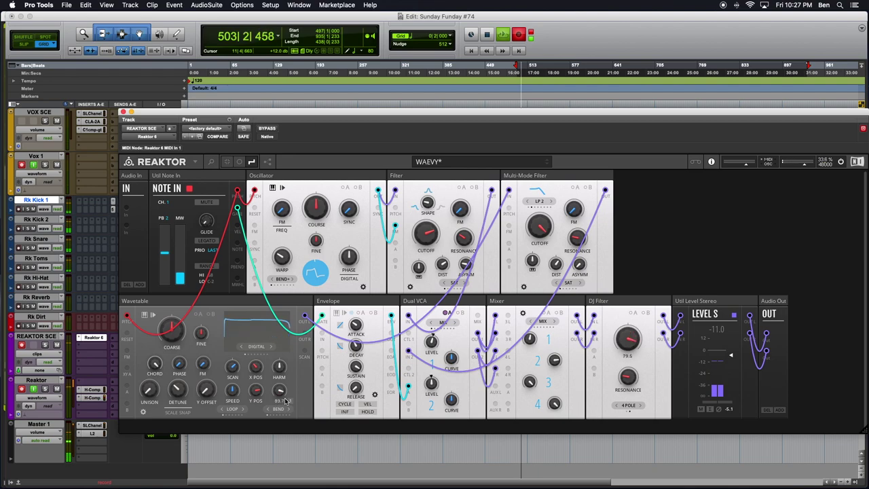
Step: Assign the Wavetable's X Pos to a controller with MIDI & OSC Learn, and relearn the Warp assignment
{"action": "right_click", "coordinate": [257, 367]}
{"action": "left_click", "coordinate": [260, 375]}
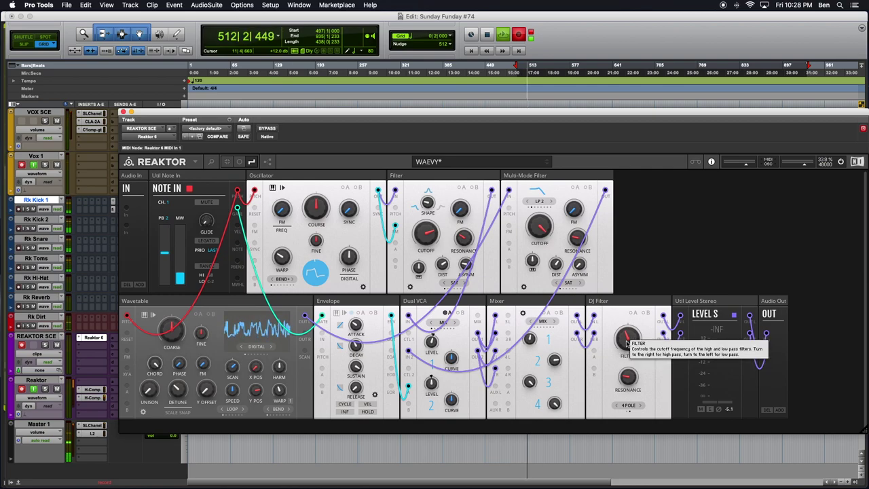
{"action": "right_click", "coordinate": [278, 393]}
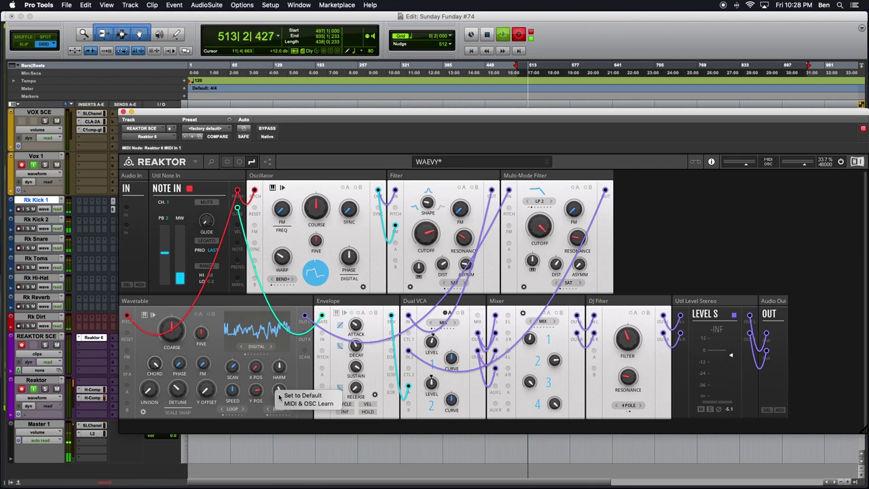
{"action": "left_click", "coordinate": [295, 405]}
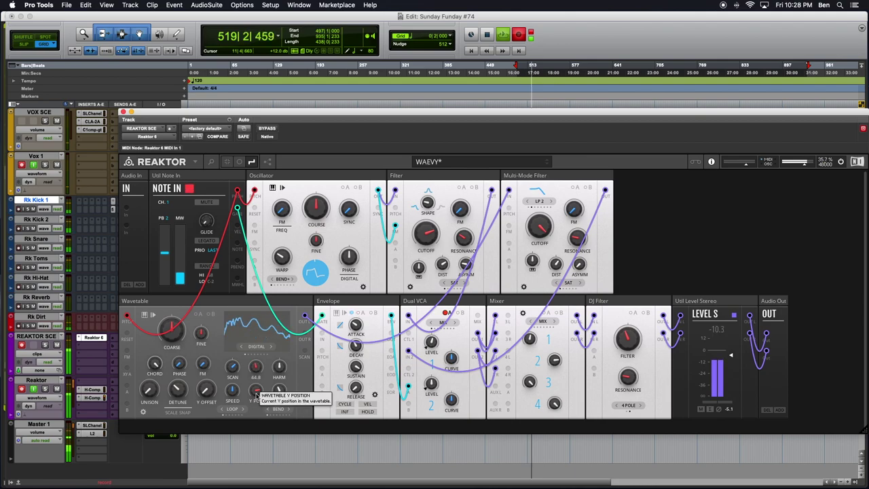
Step: Assign the Wavetable's Y Pos to a controller with MIDI & OSC Learn, repeating the learn until it responds
{"action": "right_click", "coordinate": [257, 394]}
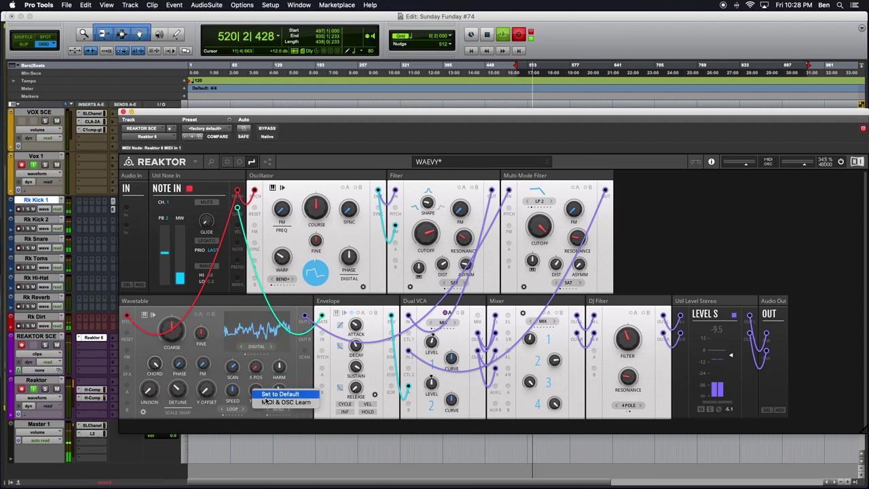
{"action": "left_click", "coordinate": [267, 403]}
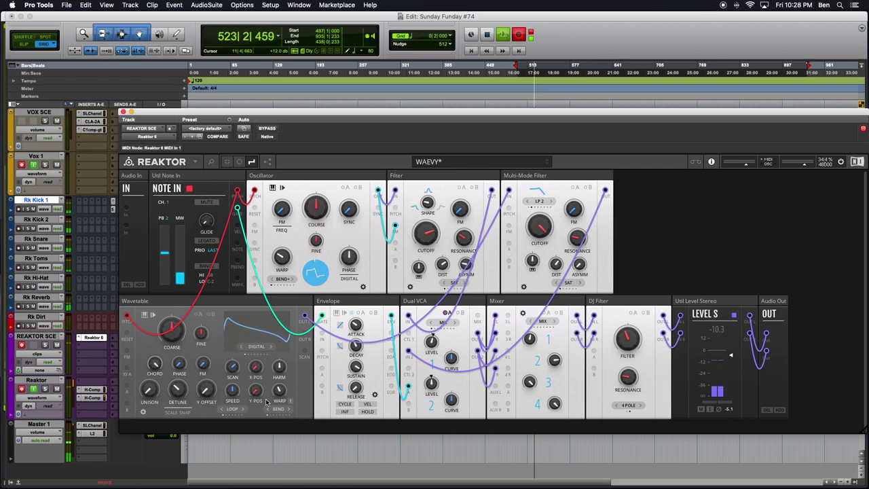
{"action": "right_click", "coordinate": [255, 393]}
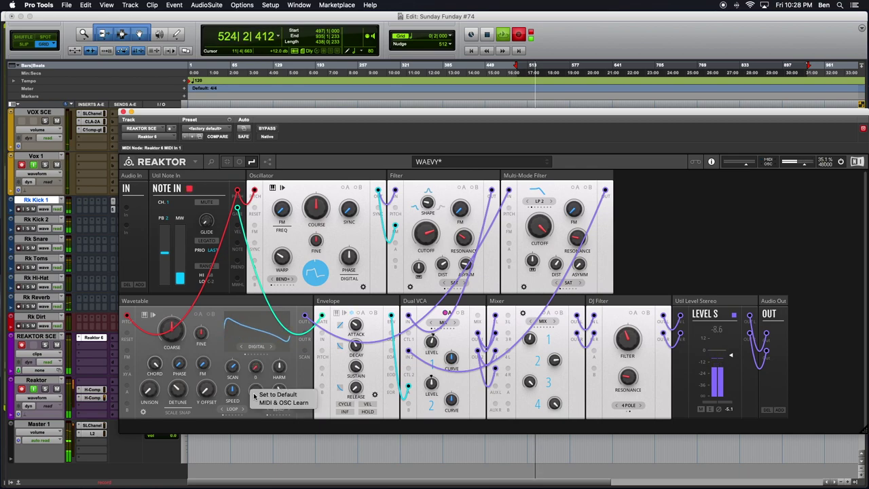
{"action": "left_click", "coordinate": [266, 405]}
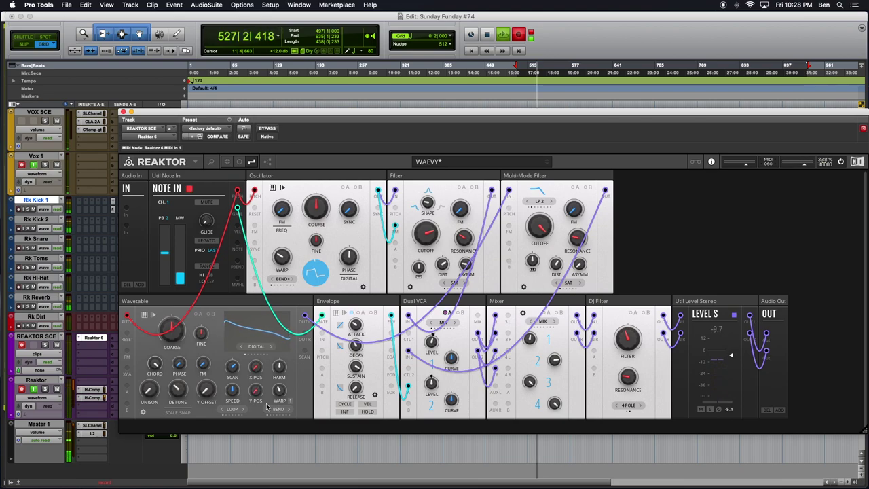
{"action": "right_click", "coordinate": [267, 406]}
{"action": "left_click", "coordinate": [264, 400]}
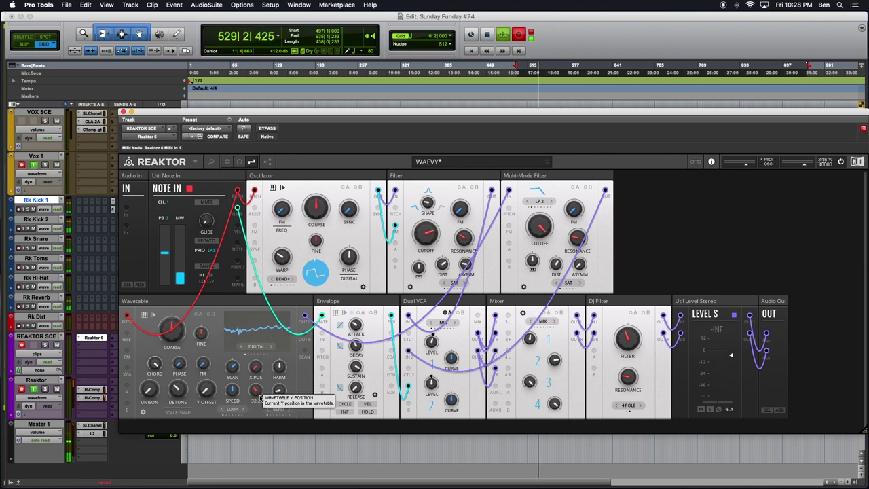
Step: Relearn the controller for the Wavetable's X Pos and assign its Scan with MIDI & OSC Learn
{"action": "left_click_drag", "start_coordinate": [260, 398], "coordinate": [258, 380]}
{"action": "right_click", "coordinate": [256, 372]}
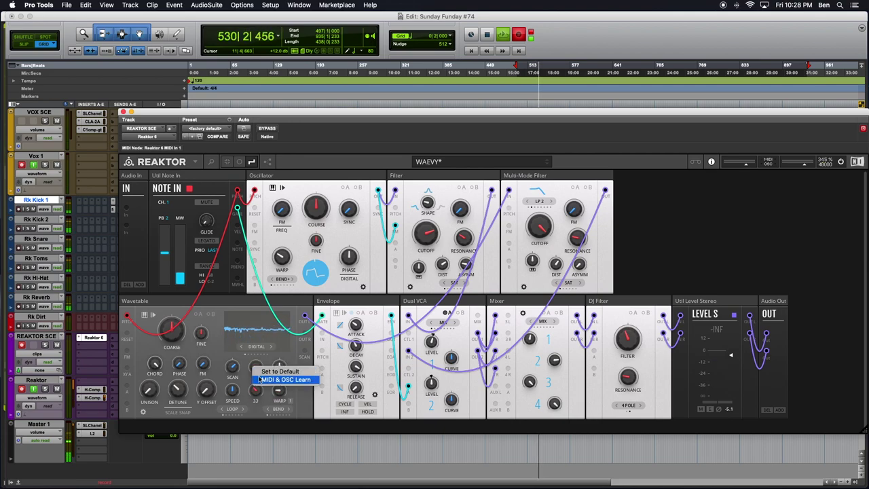
{"action": "left_click", "coordinate": [260, 382]}
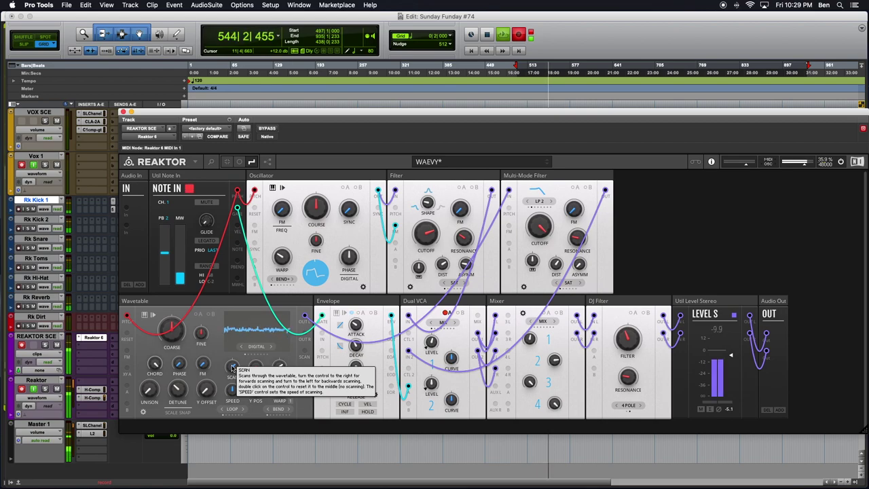
{"action": "right_click", "coordinate": [233, 367]}
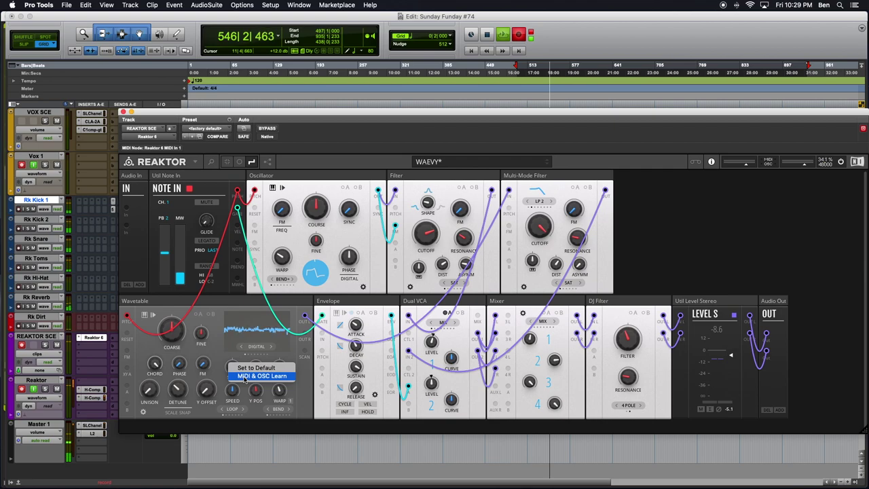
{"action": "left_click", "coordinate": [246, 377]}
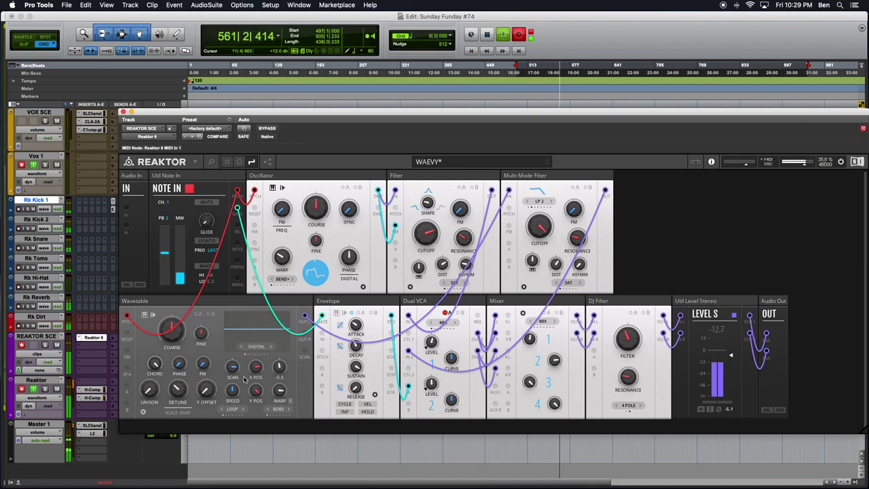
{"action": "mouse_move", "coordinate": [282, 407]}
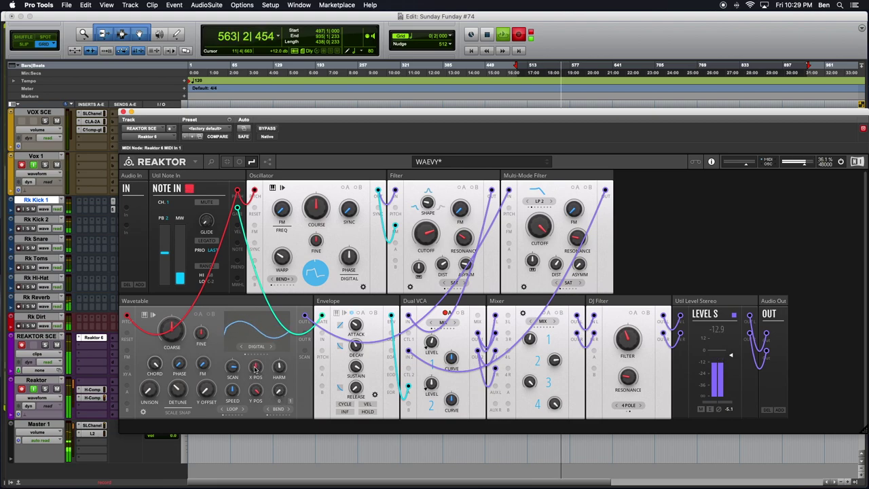
{"action": "mouse_move", "coordinate": [236, 372]}
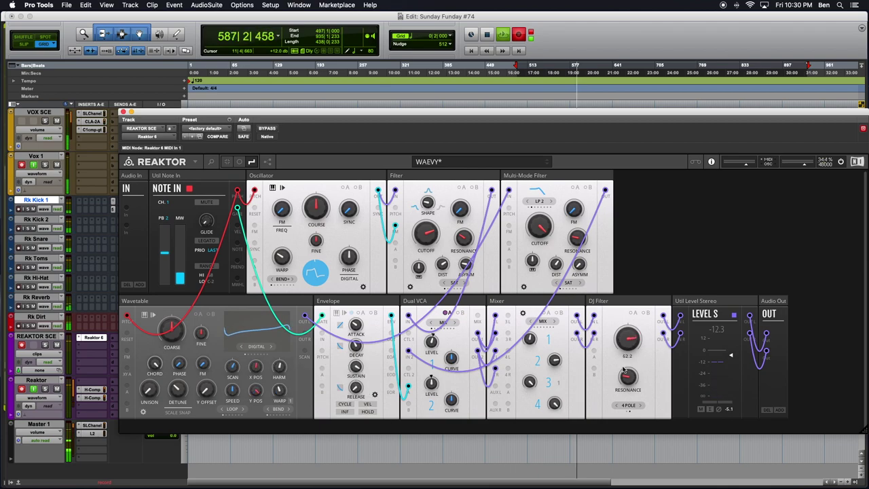
Step: Assign the Multi-Mode Filter's and the Filter's Cutoff with MIDI & OSC Learn, and turn the Filter's Cutoff fully up
{"action": "mouse_move", "coordinate": [628, 339]}
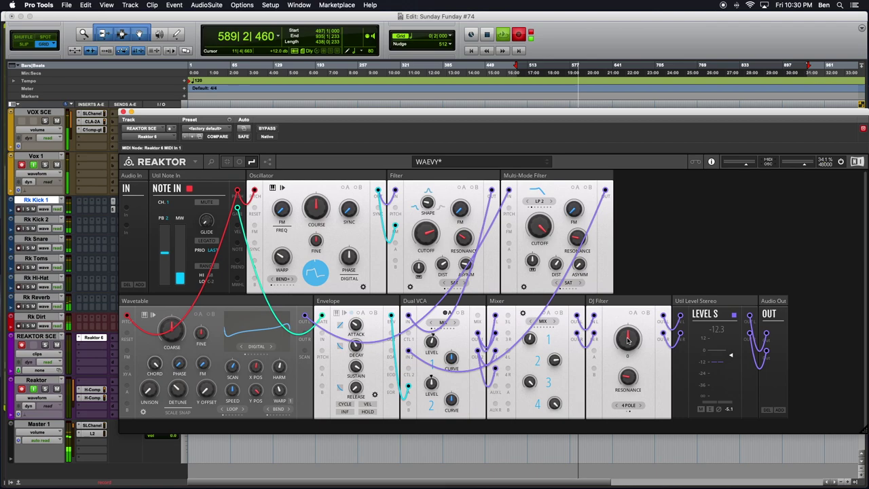
{"action": "right_click", "coordinate": [532, 228]}
{"action": "left_click", "coordinate": [545, 236]}
{"action": "mouse_move", "coordinate": [427, 234]}
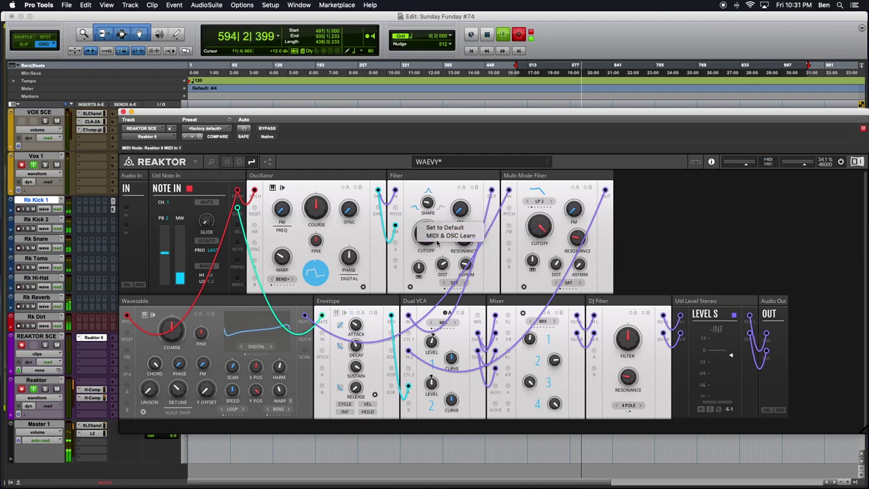
{"action": "left_click_drag", "start_coordinate": [422, 231], "coordinate": [437, 237]}
{"action": "scroll", "coordinate": [437, 237], "scroll_direction": "up", "scroll_amount": 5}
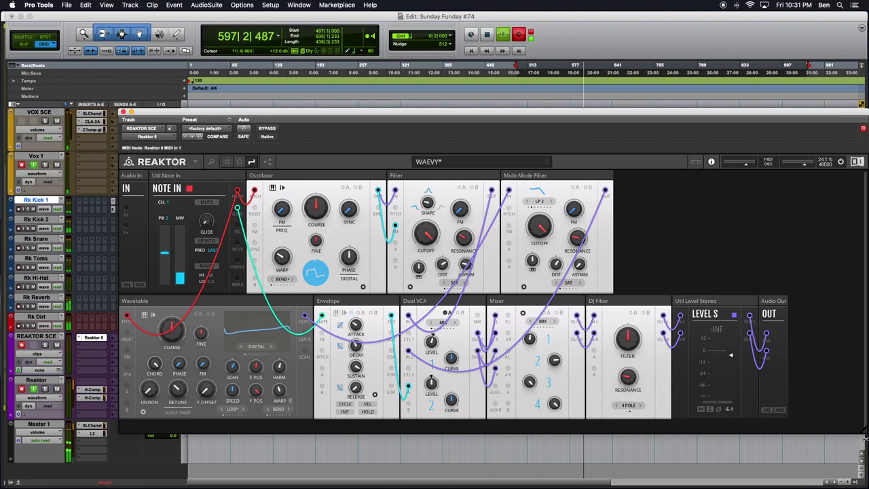
Step: Shrink and reposition the Reaktor window, and rewire Note In's Gate output to the Envelope's Gate input with a green wire
{"action": "left_click_drag", "start_coordinate": [863, 432], "coordinate": [791, 422]}
{"action": "left_click_drag", "start_coordinate": [338, 113], "coordinate": [328, 125]}
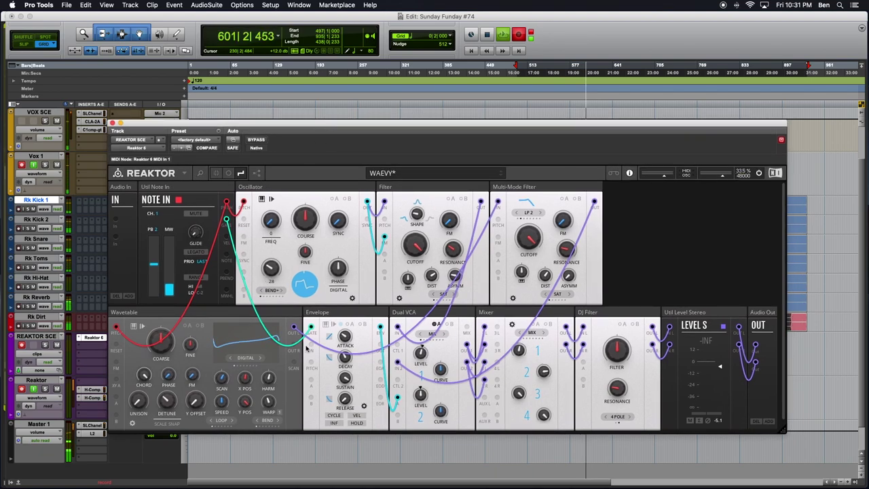
{"action": "left_click_drag", "start_coordinate": [313, 329], "coordinate": [304, 323]}
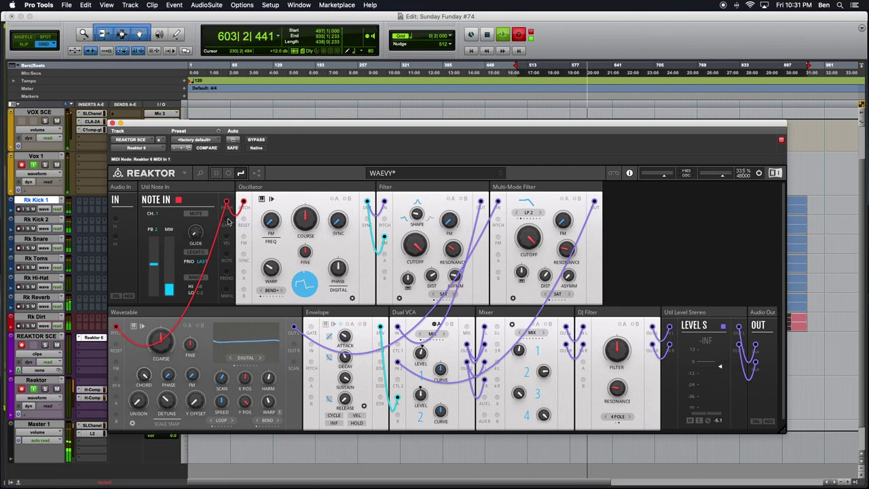
{"action": "left_click_drag", "start_coordinate": [228, 222], "coordinate": [294, 331]}
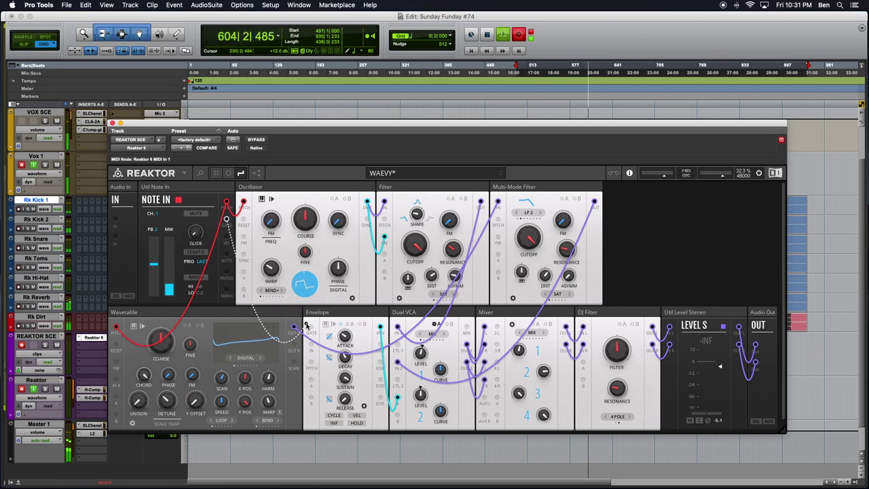
{"action": "right_click", "coordinate": [312, 329]}
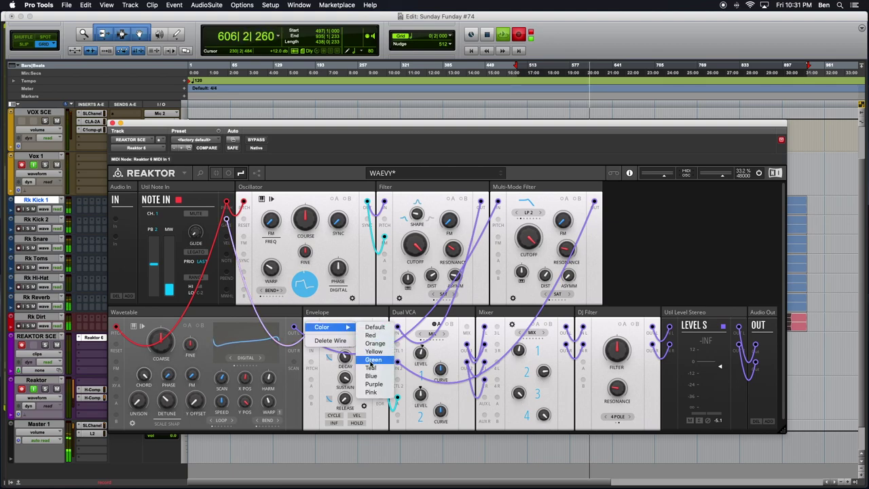
{"action": "left_click", "coordinate": [373, 359]}
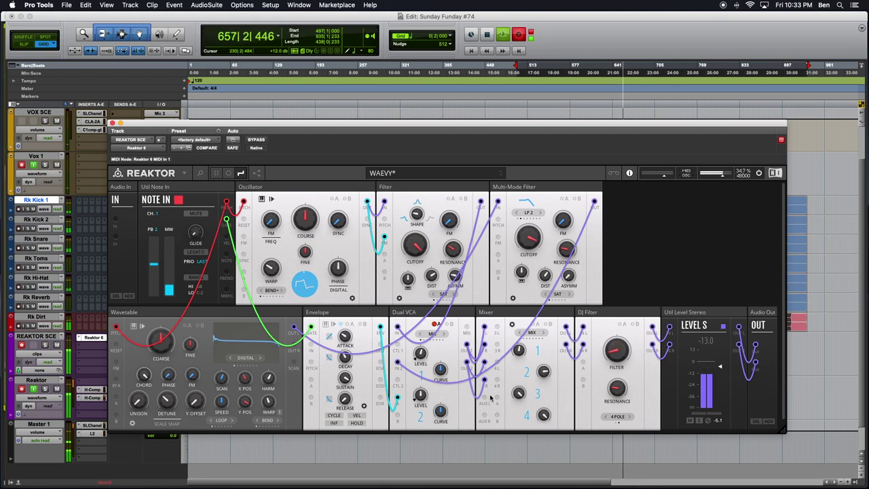
Step: Reset the DJ Filter's Filter control to its centre position
{"action": "left_click", "coordinate": [618, 354], "text": "super"}
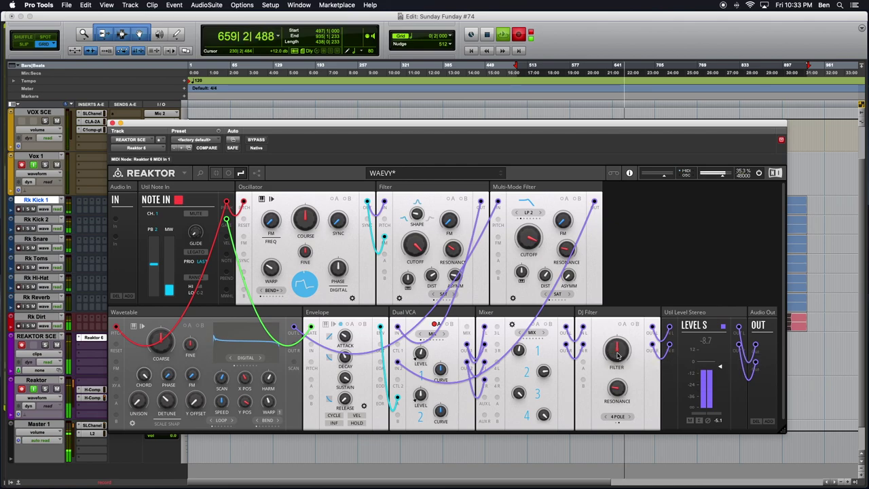
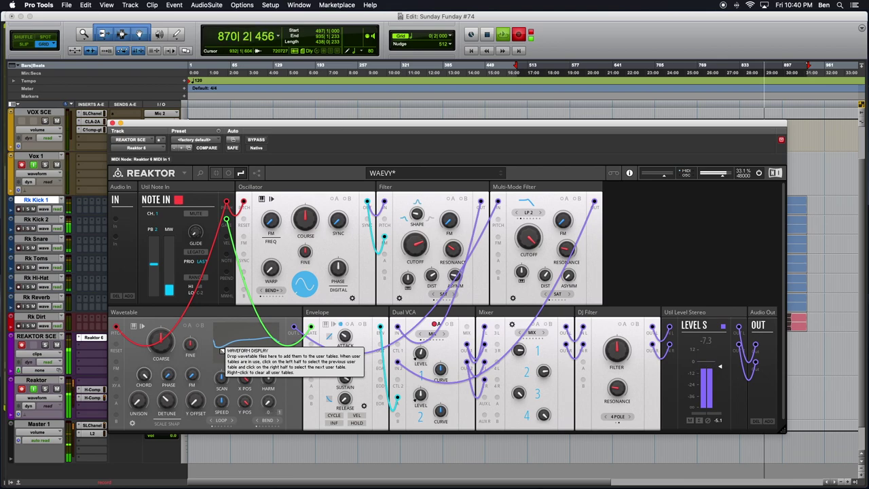
Step: Mute the VOX SCE track, unmute it briefly, and mute it again
{"action": "left_click", "coordinate": [57, 121]}
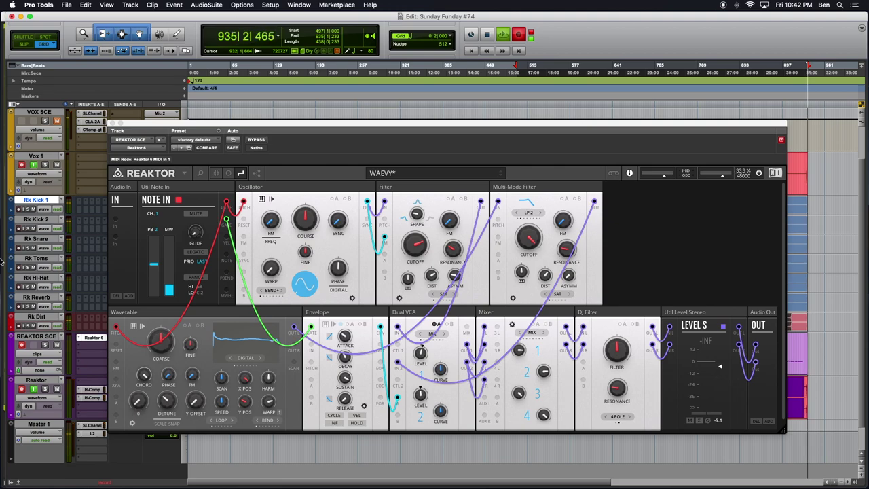
{"action": "left_click", "coordinate": [57, 121]}
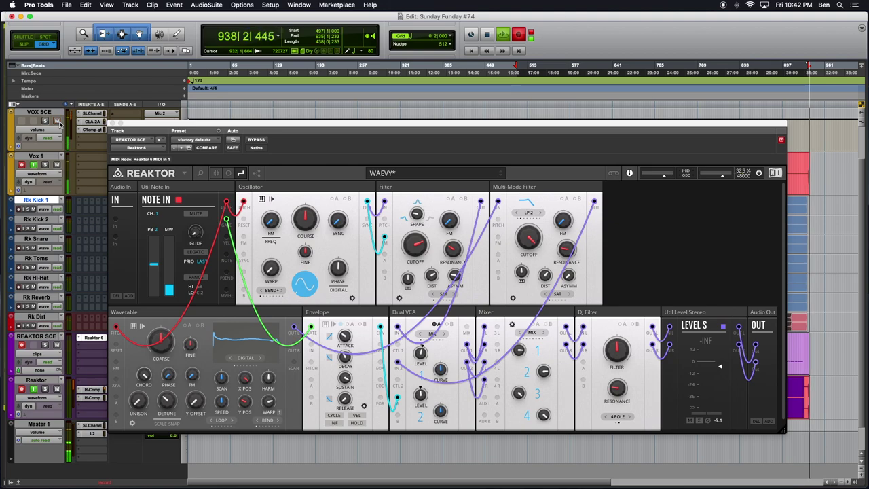
{"action": "left_click", "coordinate": [57, 121]}
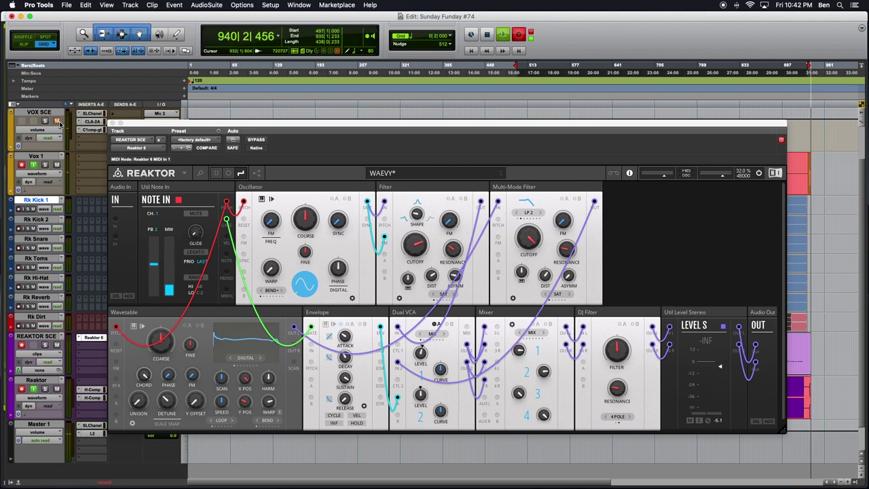